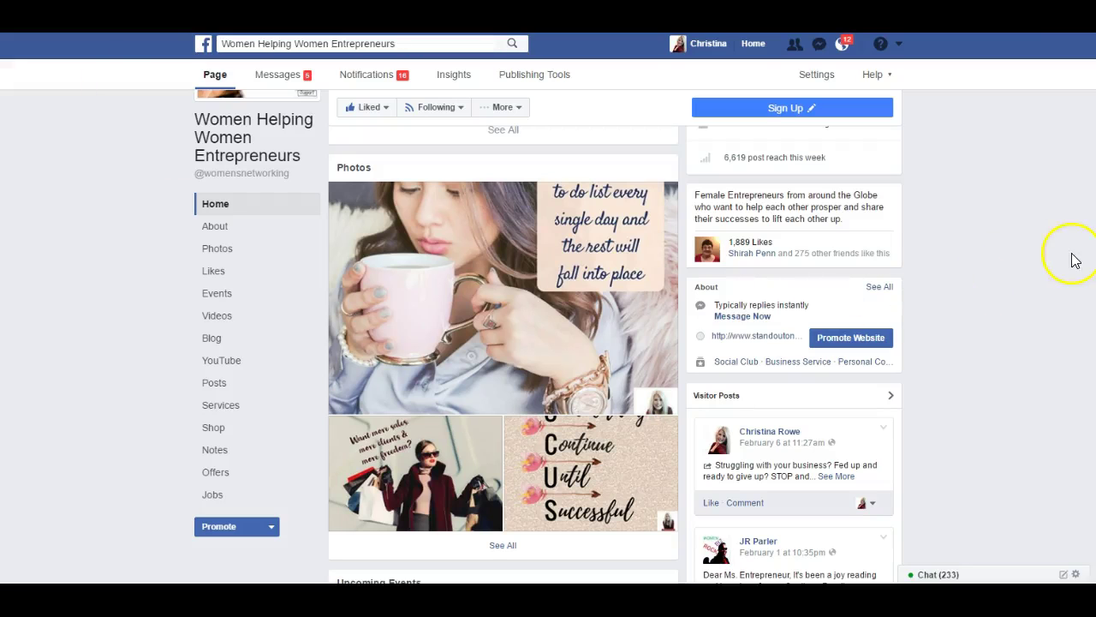
- Go to the page's Settings and open the Edit Page section
scroll(548, 334, "up", 10)
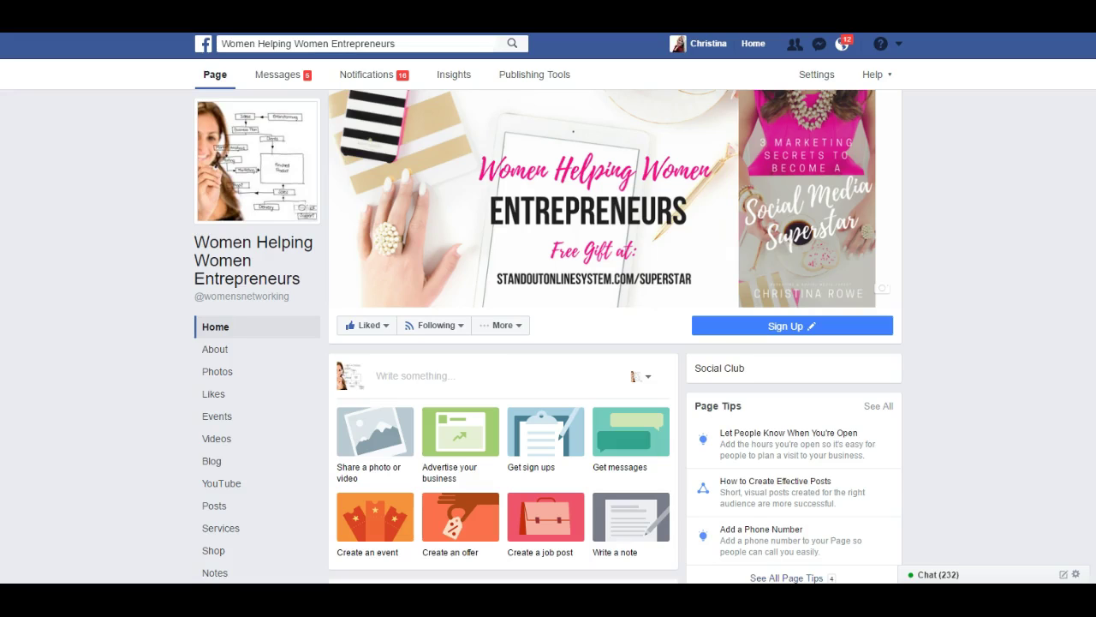
scroll(434, 216, "down", 4)
scroll(435, 215, "up", 1)
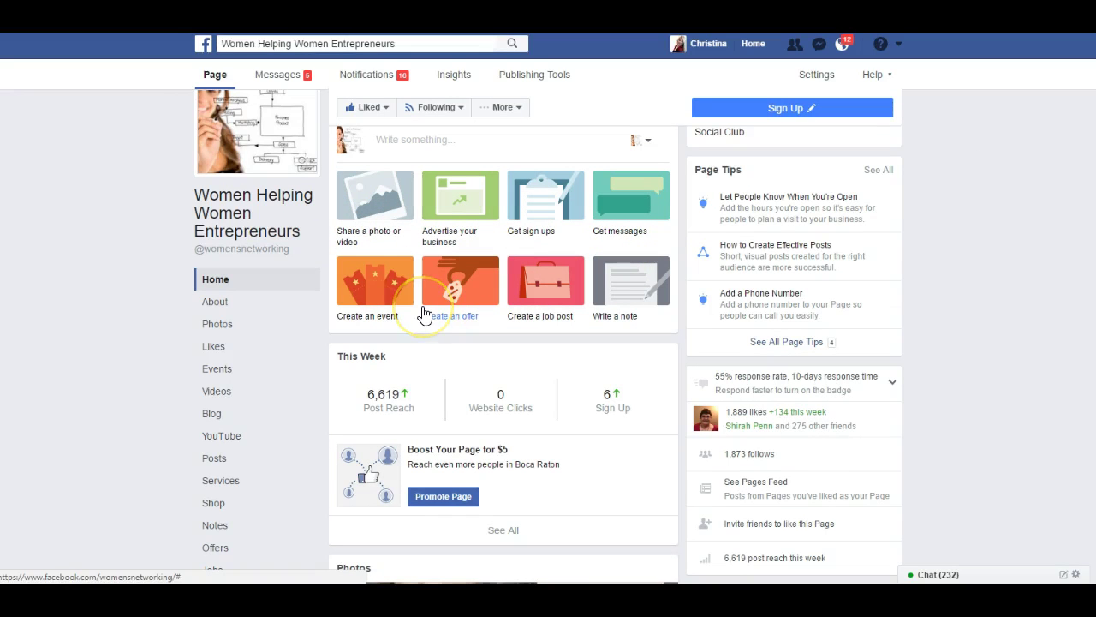
scroll(424, 315, "down", 2)
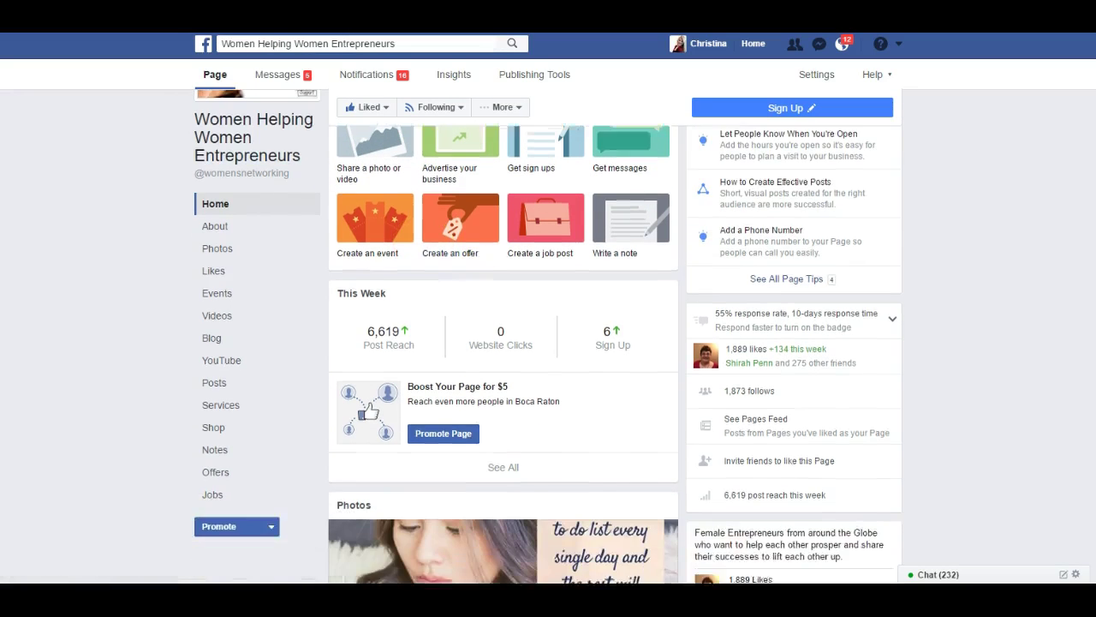
scroll(504, 334, "up", 5)
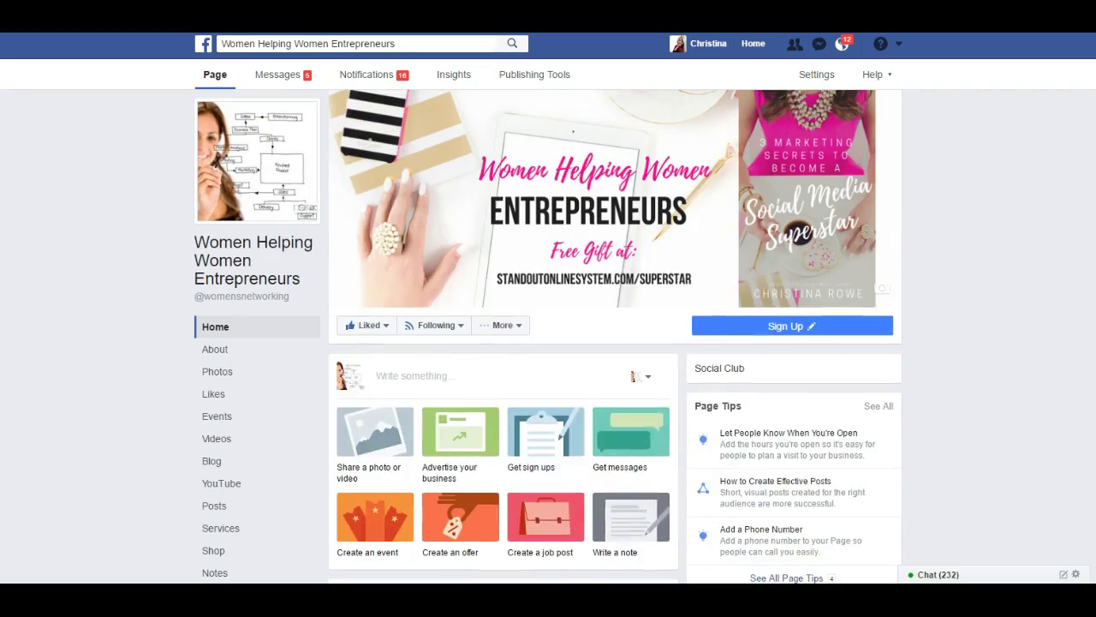
left_click(818, 76)
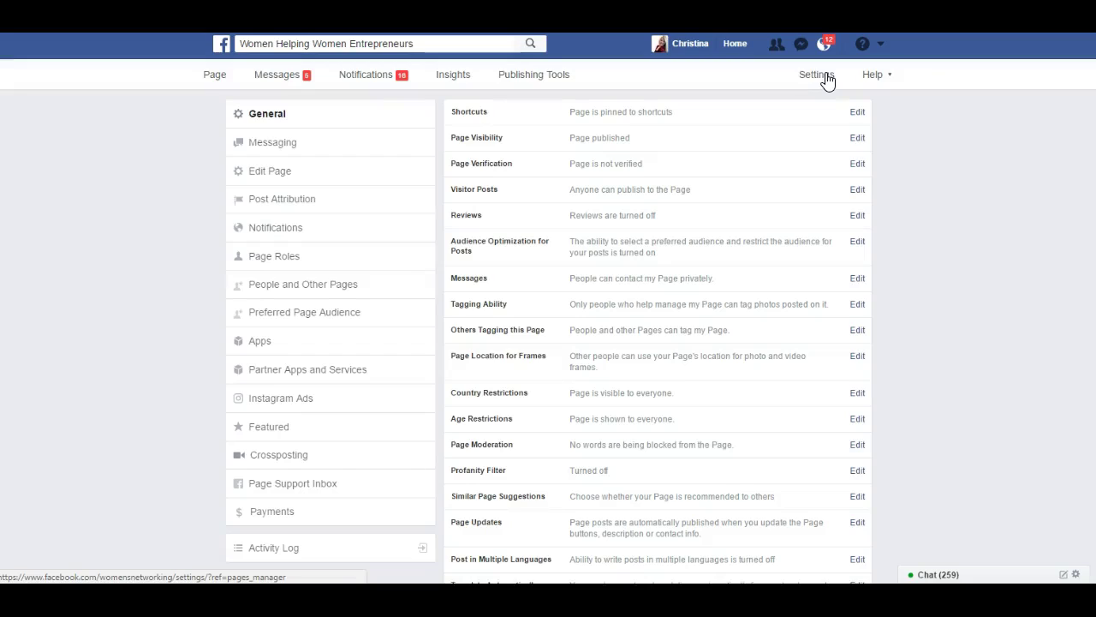
left_click(274, 176)
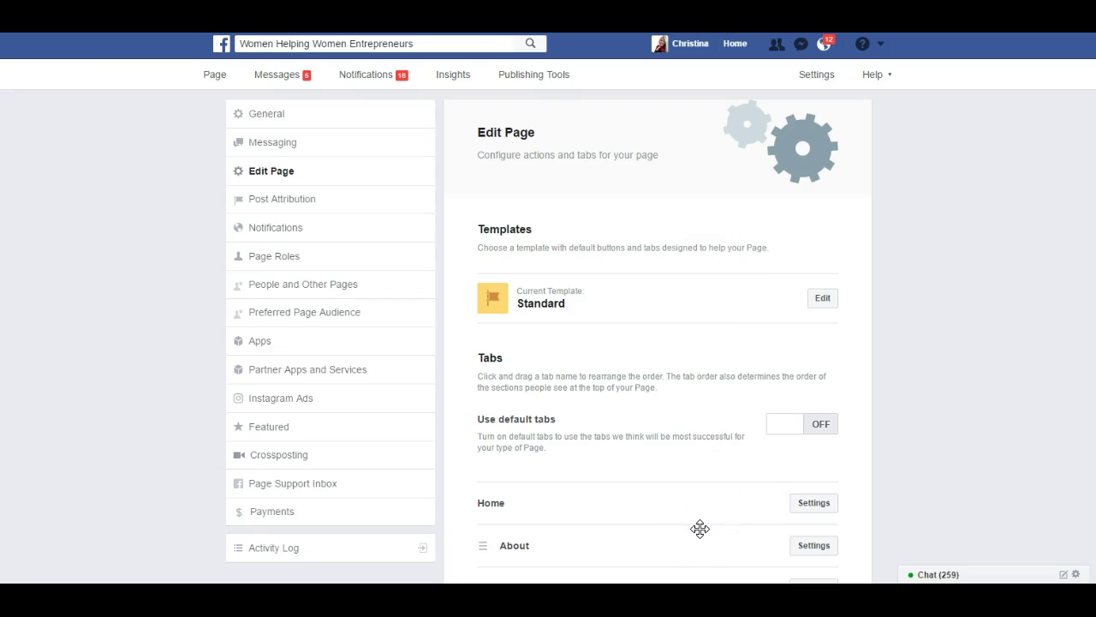
- Browse the available page templates, then cancel to keep the Standard template
left_click(819, 299)
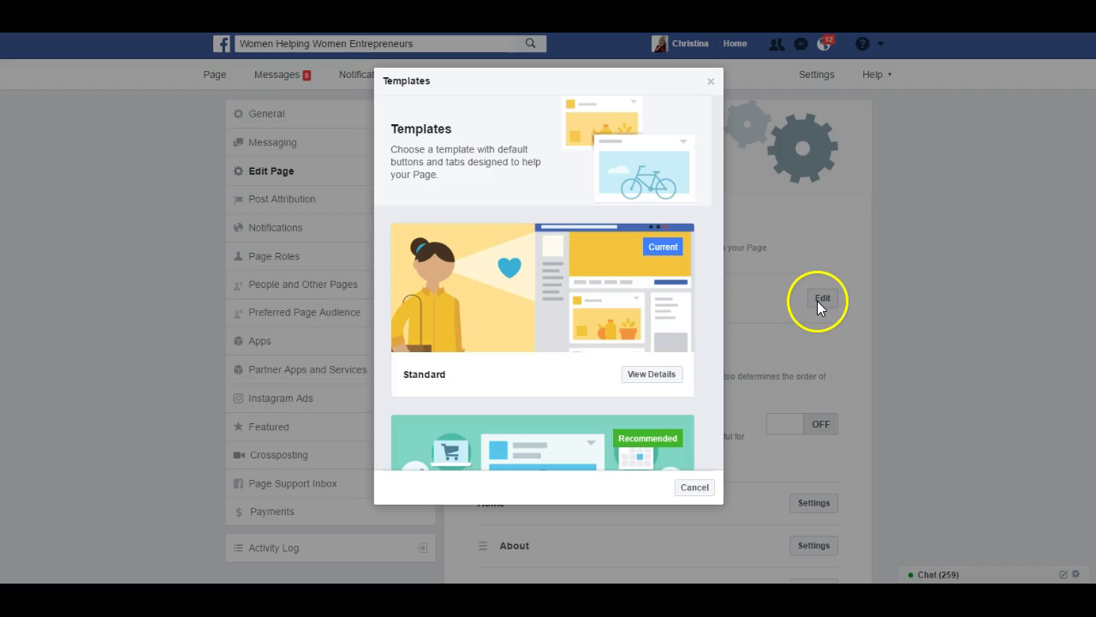
scroll(718, 156, "down", 1)
left_click_drag(718, 156, 718, 446)
left_click(703, 489)
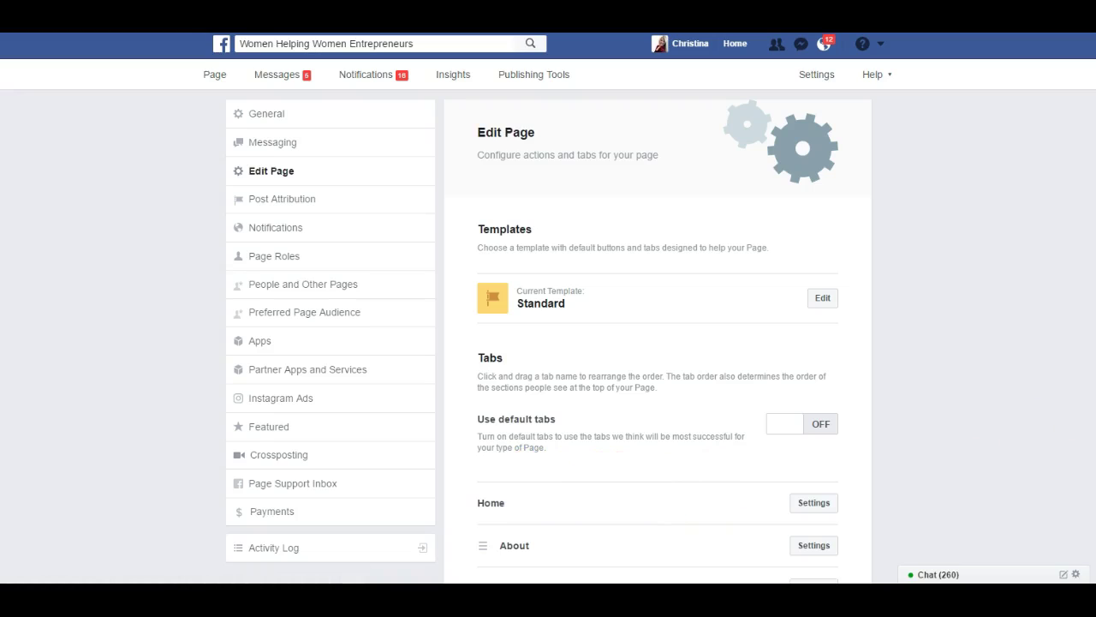
- Reorder the tabs list, moving Likes above Photos and Videos above Events
scroll(548, 343, "down", 4)
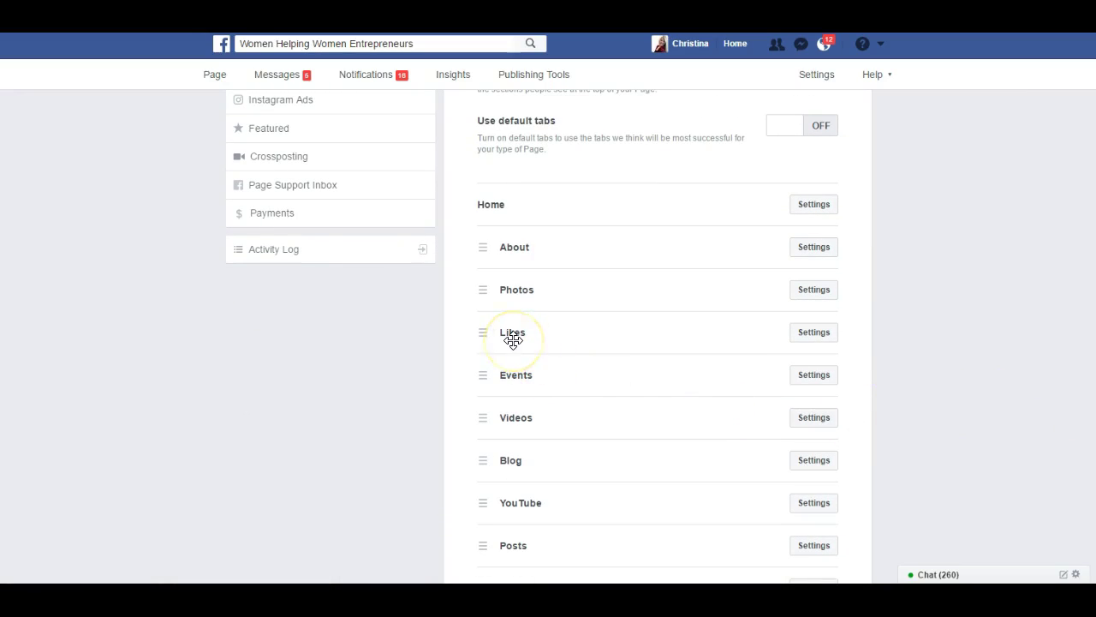
left_click_drag(513, 340, 507, 292)
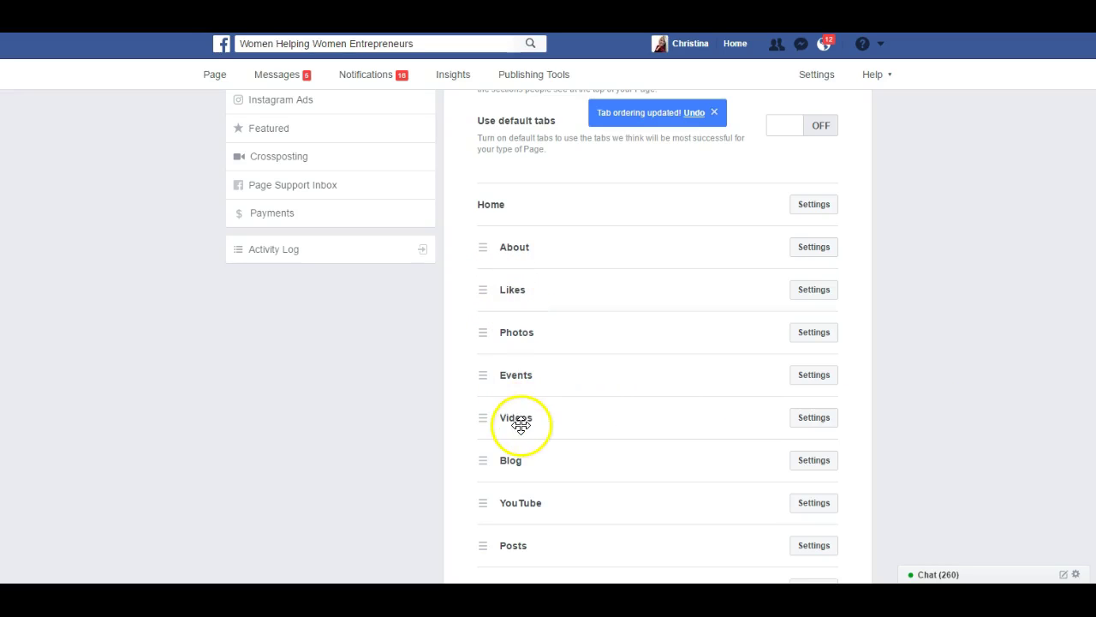
left_click_drag(521, 418, 518, 375)
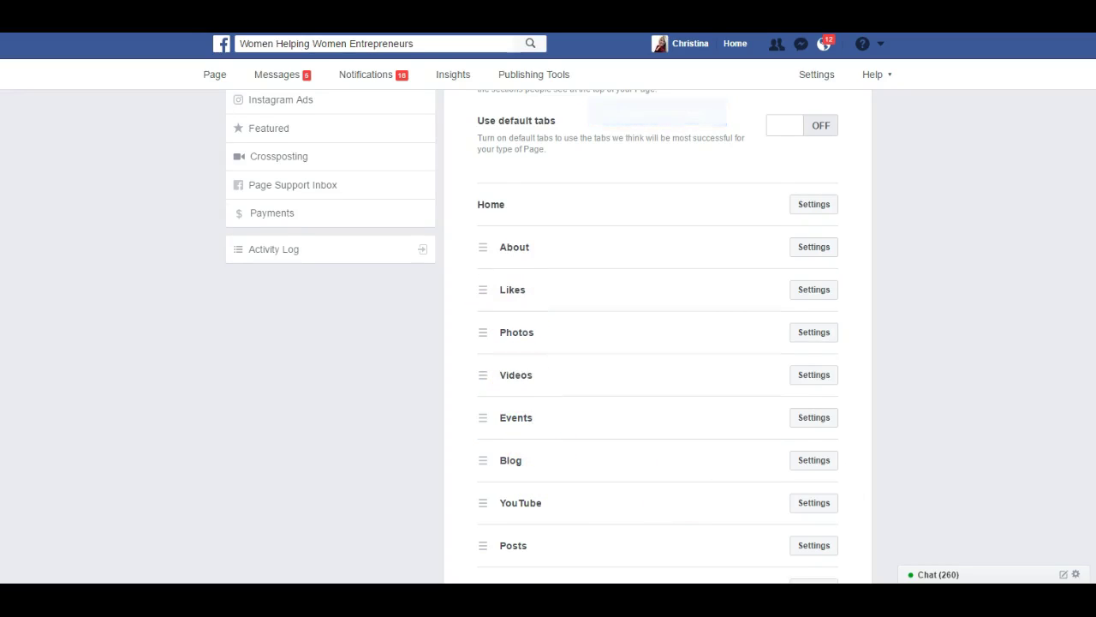
- Check the new tab order, then switch to the General settings
scroll(1094, 289, "down", 2)
scroll(1094, 288, "up", 3)
scroll(1086, 286, "down", 5)
scroll(1086, 285, "up", 6)
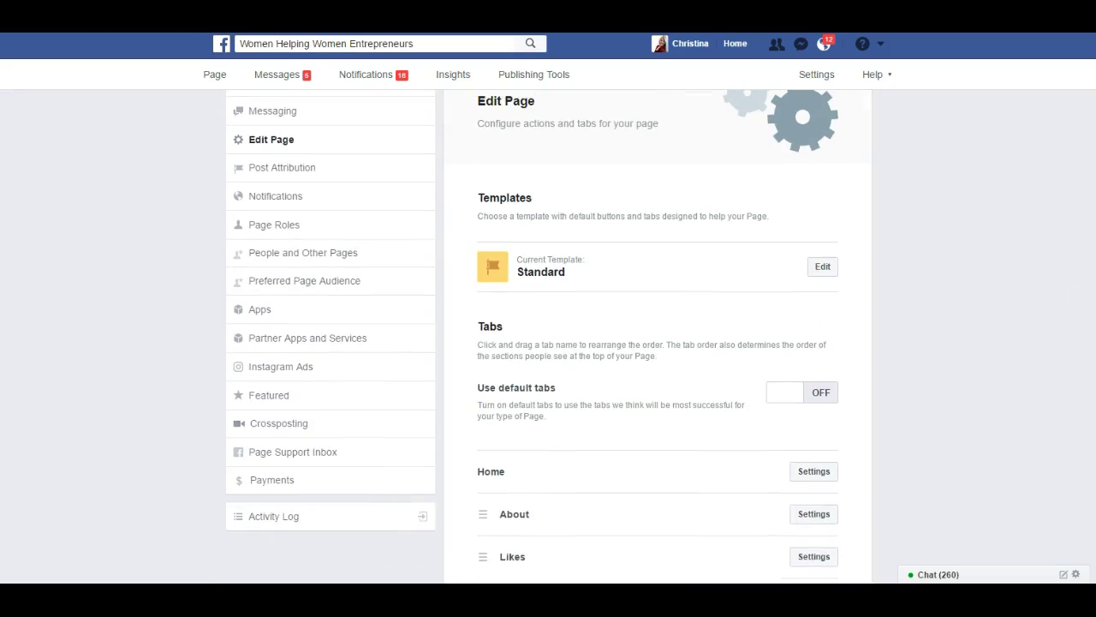
scroll(1086, 285, "up", 1)
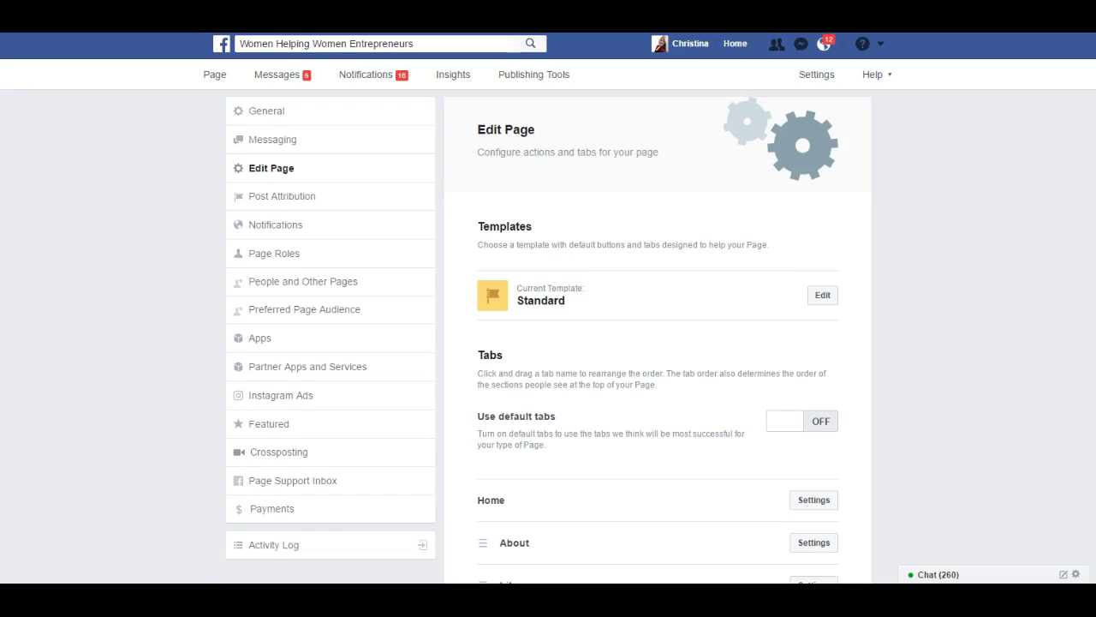
left_click(270, 114)
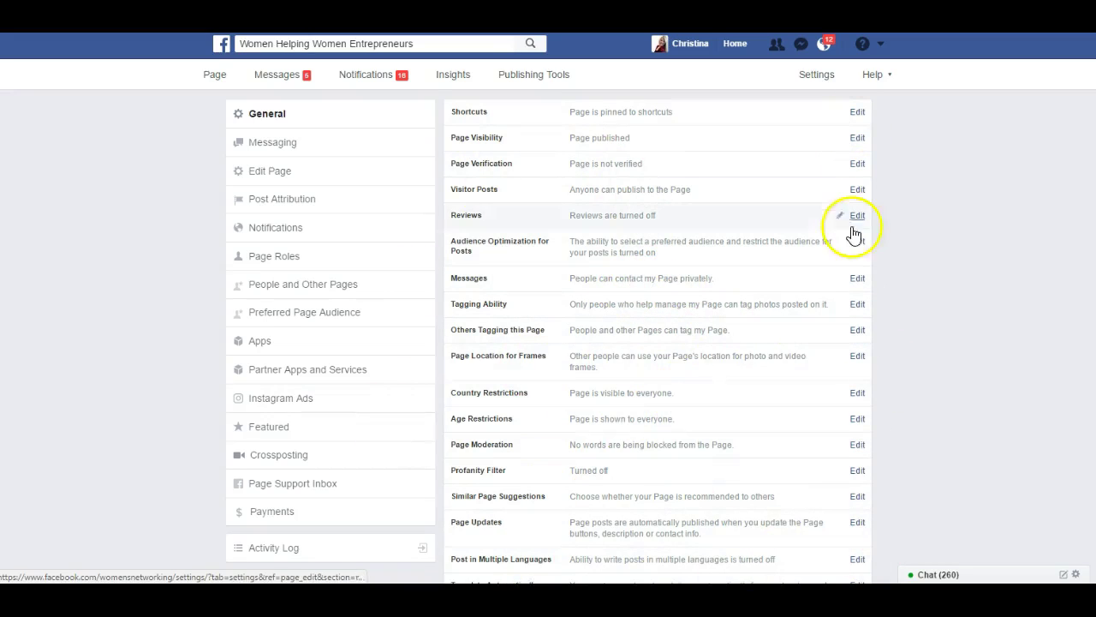
- Return to the page's home timeline and confirm the About, Likes, Photos, Videos, Events order
left_click(216, 79)
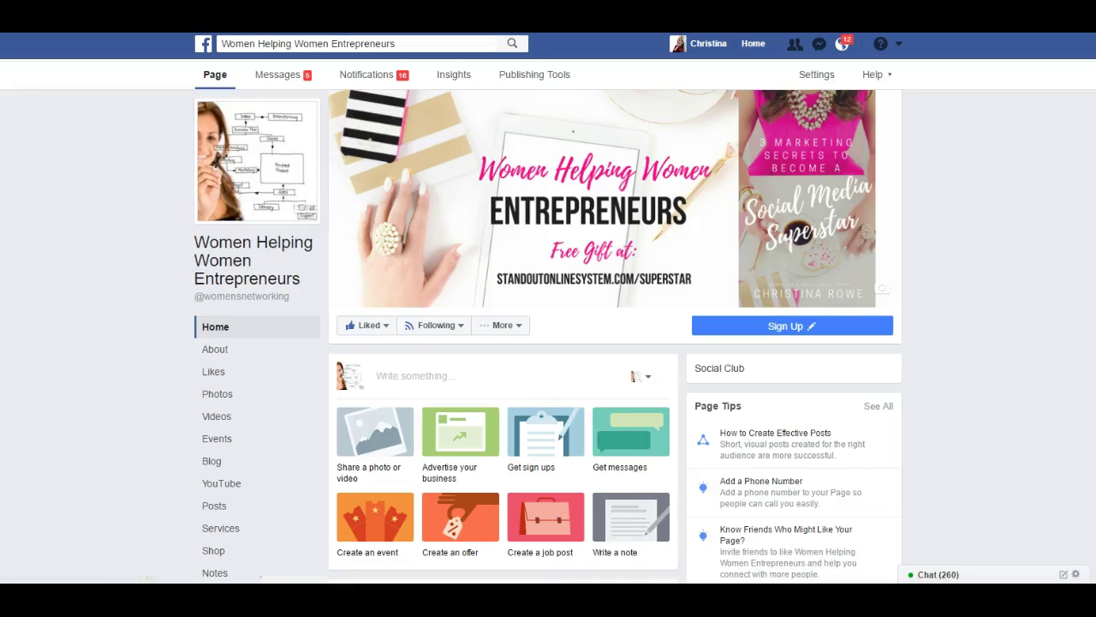
scroll(548, 343, "down", 2)
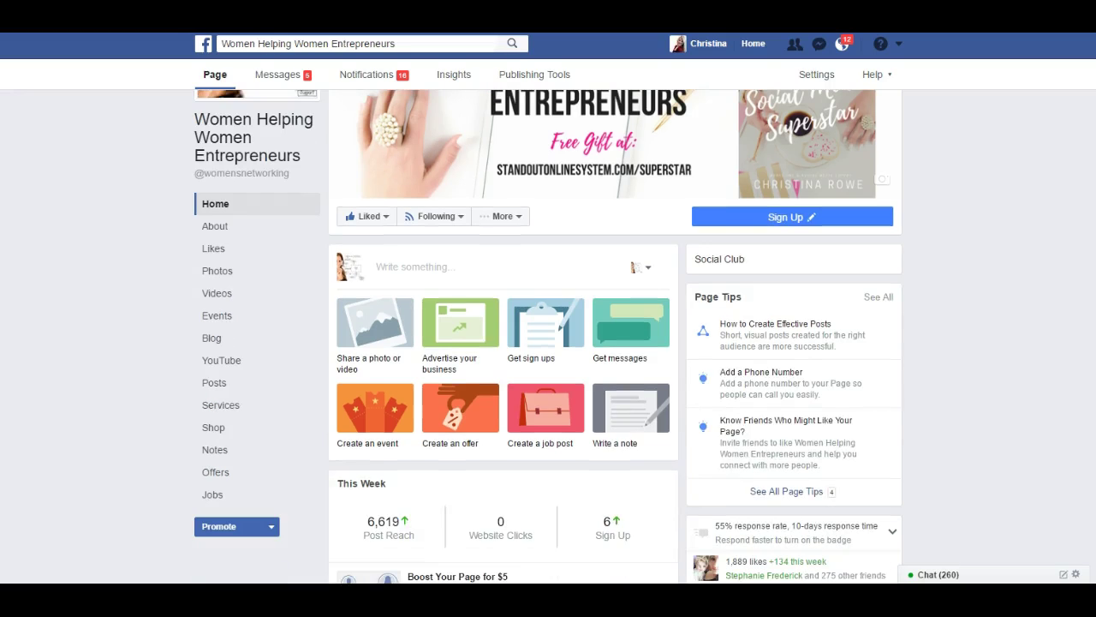
scroll(548, 343, "down", 6)
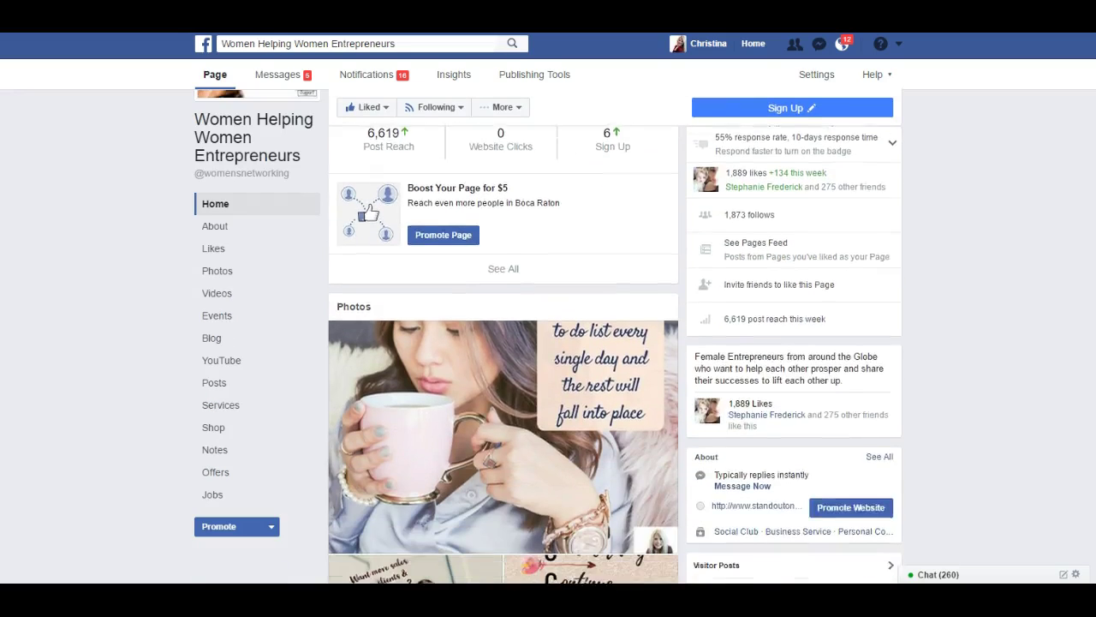
scroll(548, 343, "down", 4)
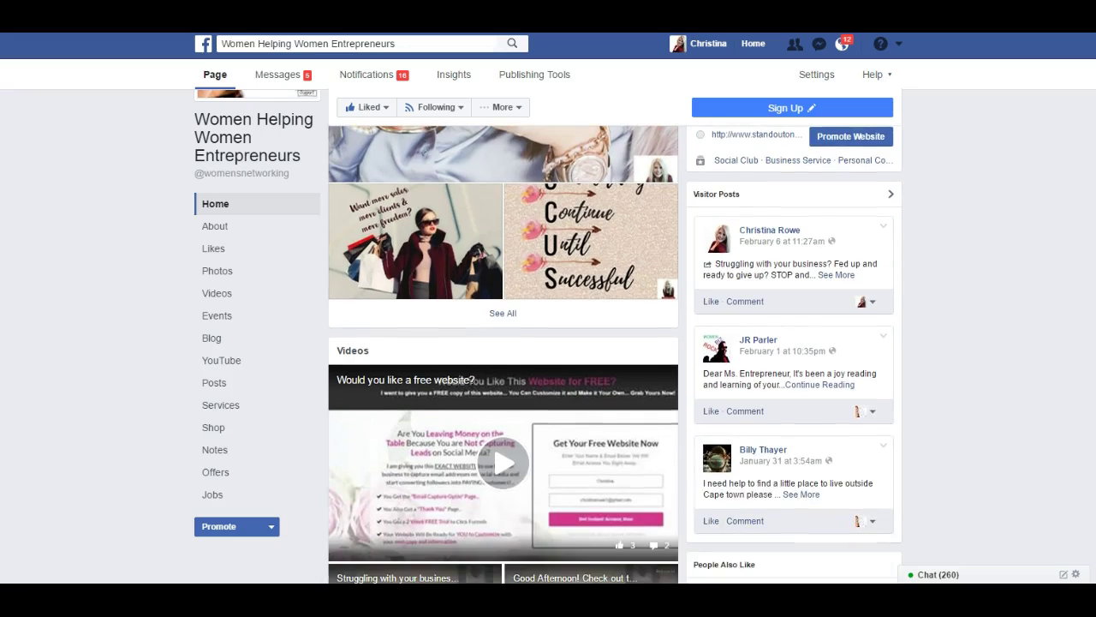
scroll(549, 343, "up", 5)
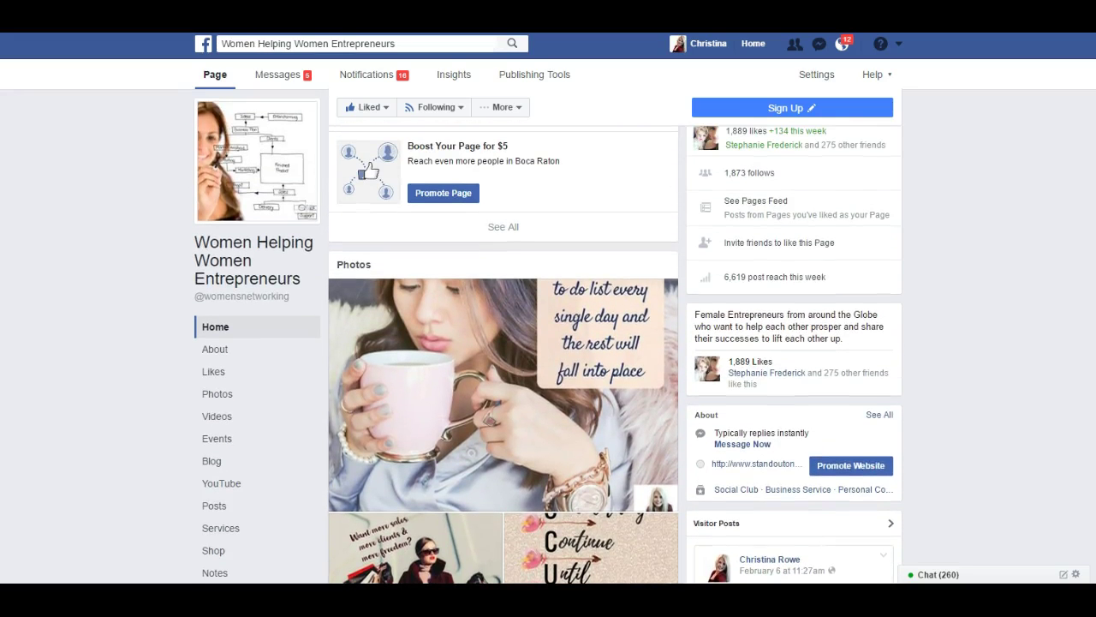
scroll(548, 343, "down", 1)
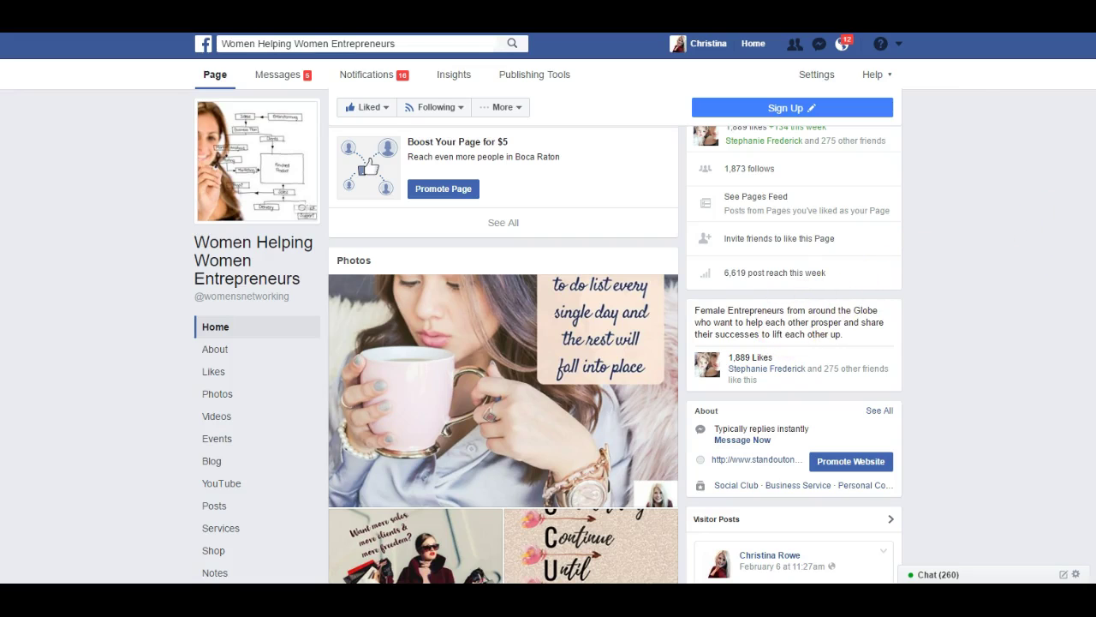
scroll(615, 355, "up", 5)
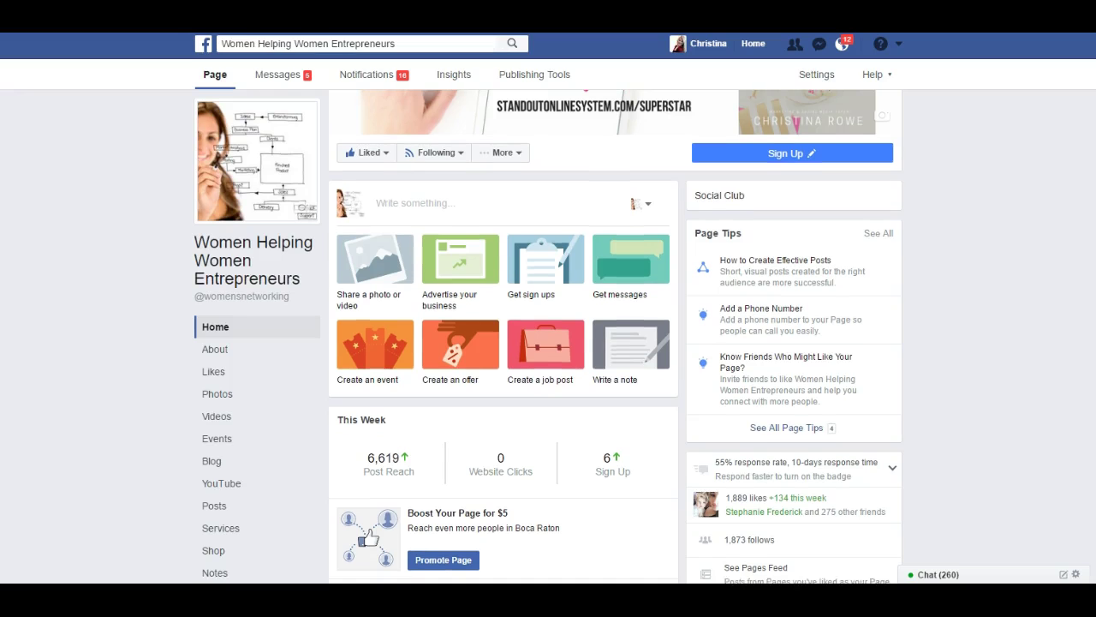
scroll(547, 337, "down", 6)
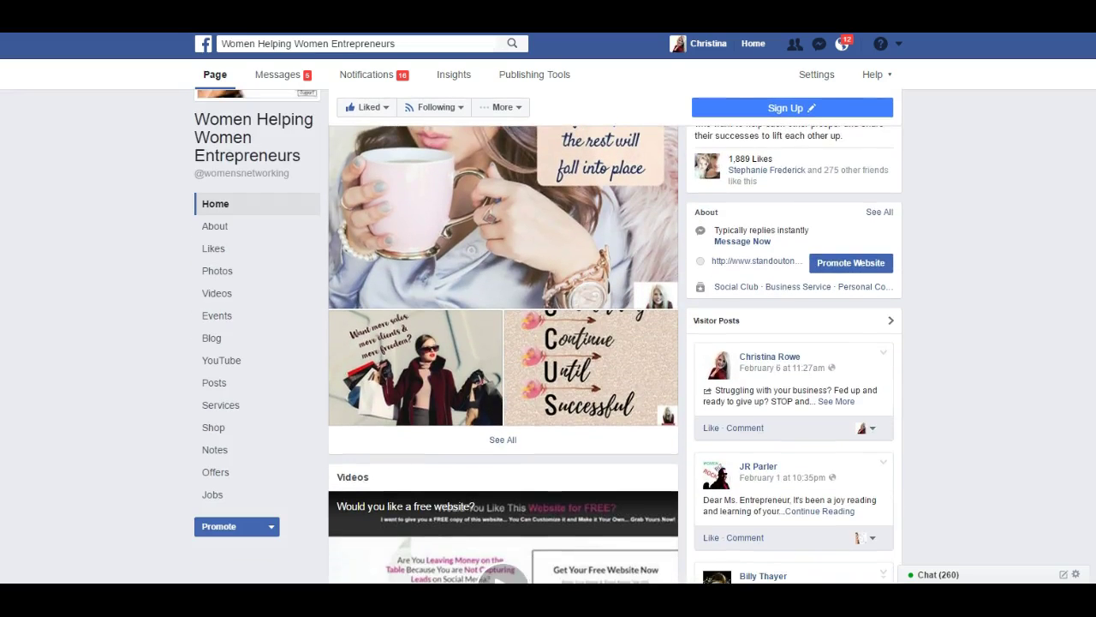
scroll(615, 354, "down", 7)
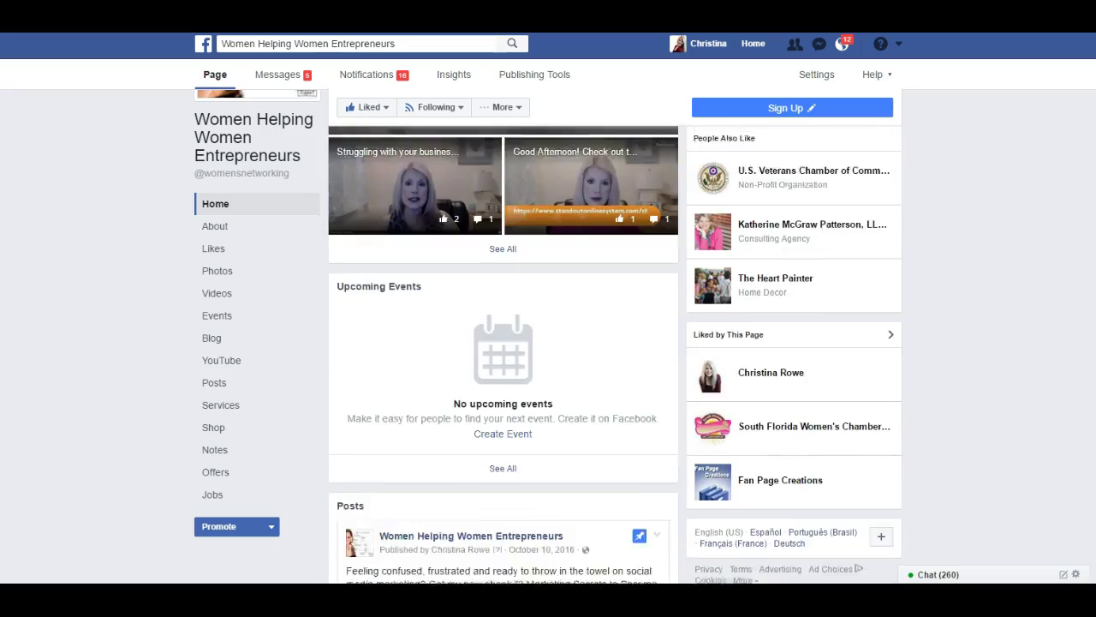
scroll(708, 301, "down", 3)
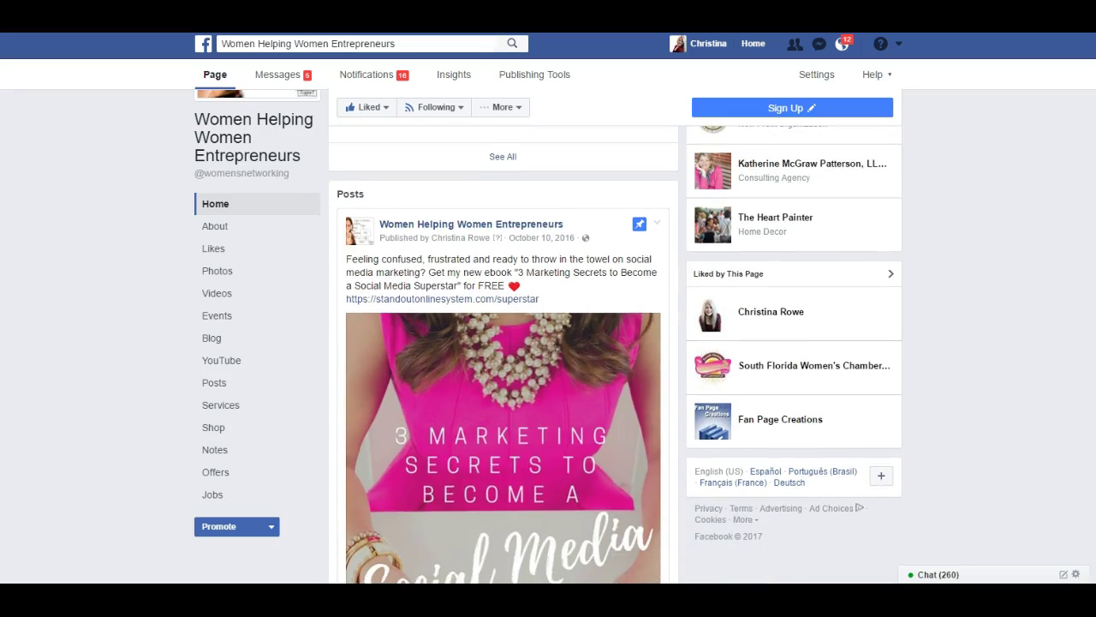
scroll(707, 301, "down", 5)
scroll(707, 301, "up", 20)
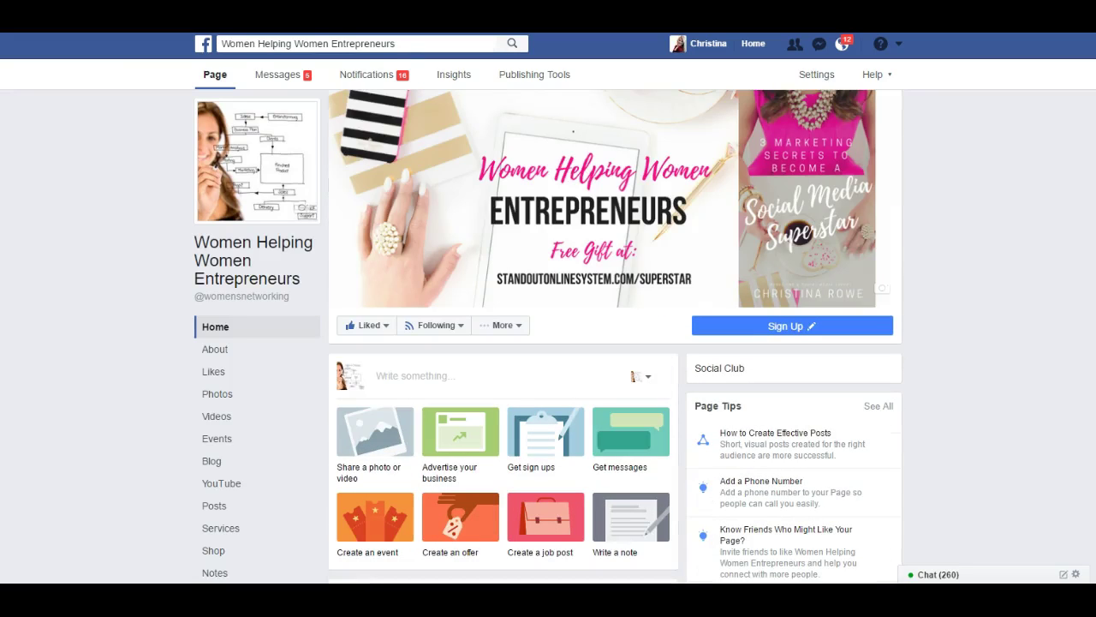
- Open Publishing Tools to list the published posts and dismiss the comment notification
left_click(558, 76)
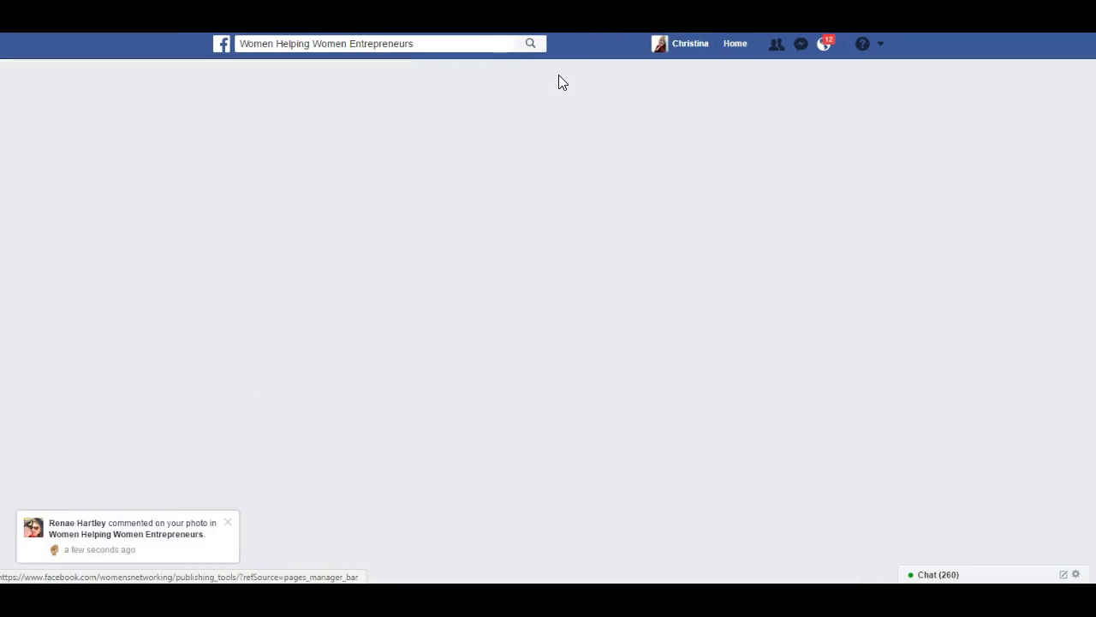
left_click(227, 523)
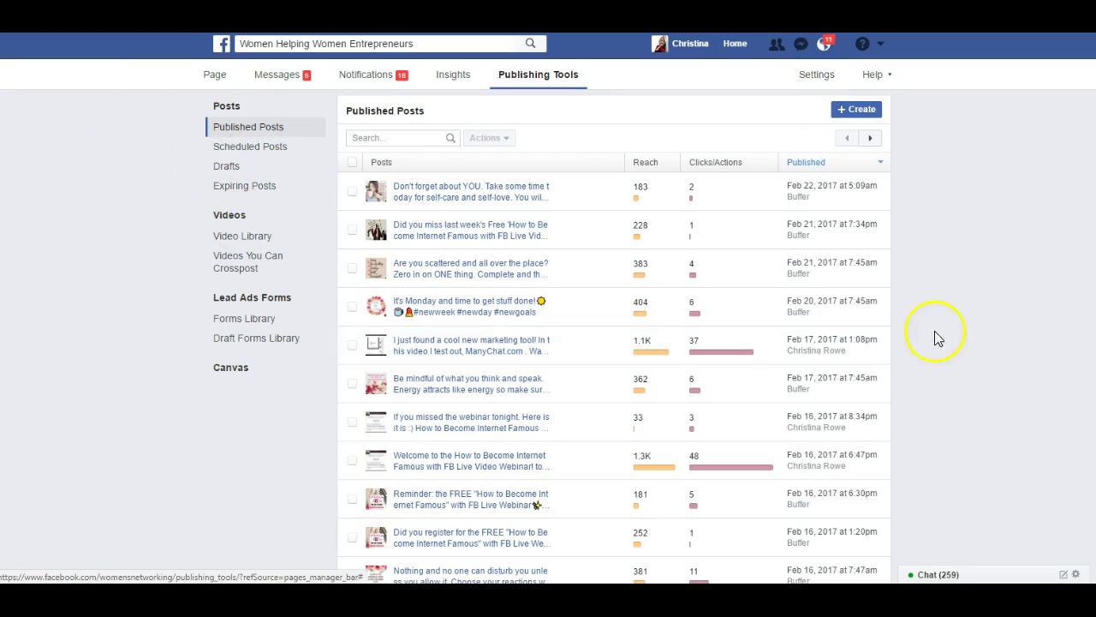
scroll(614, 338, "down", 10)
scroll(614, 338, "up", 10)
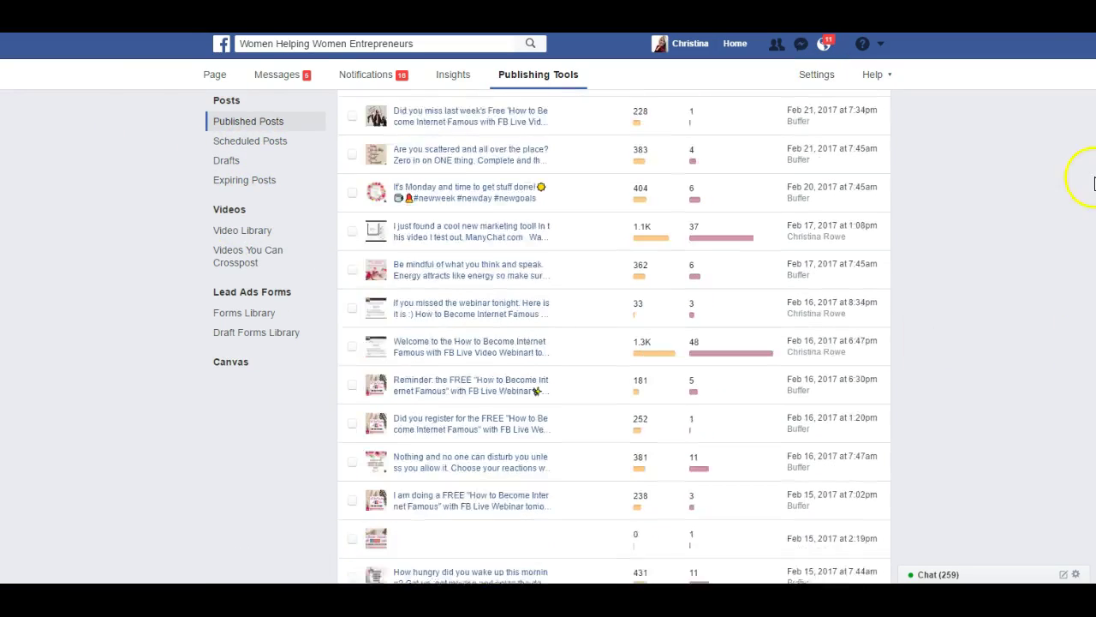
- Look through the page's General settings, then go back to the page's home view
left_click(814, 74)
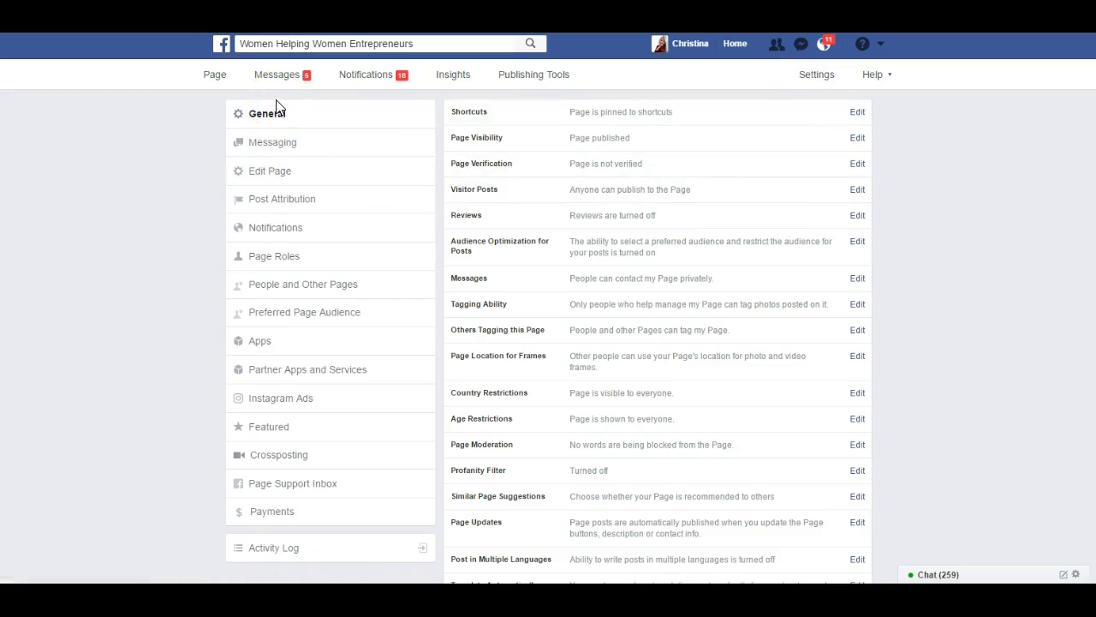
scroll(675, 262, "down", 3)
scroll(1084, 274, "up", 2)
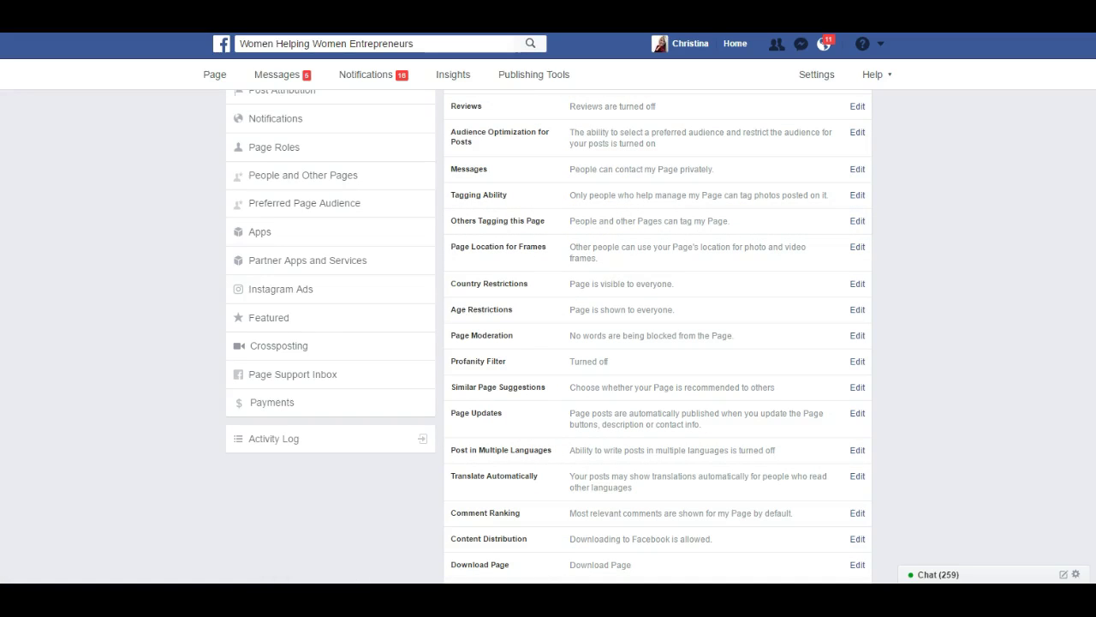
scroll(548, 334, "up", 1)
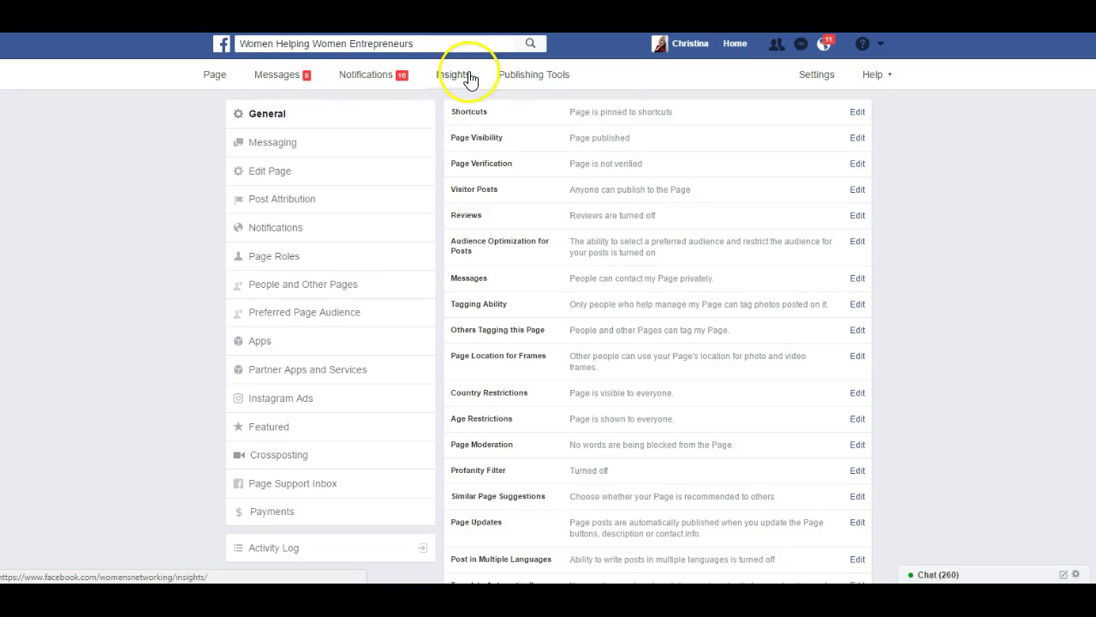
left_click(214, 77)
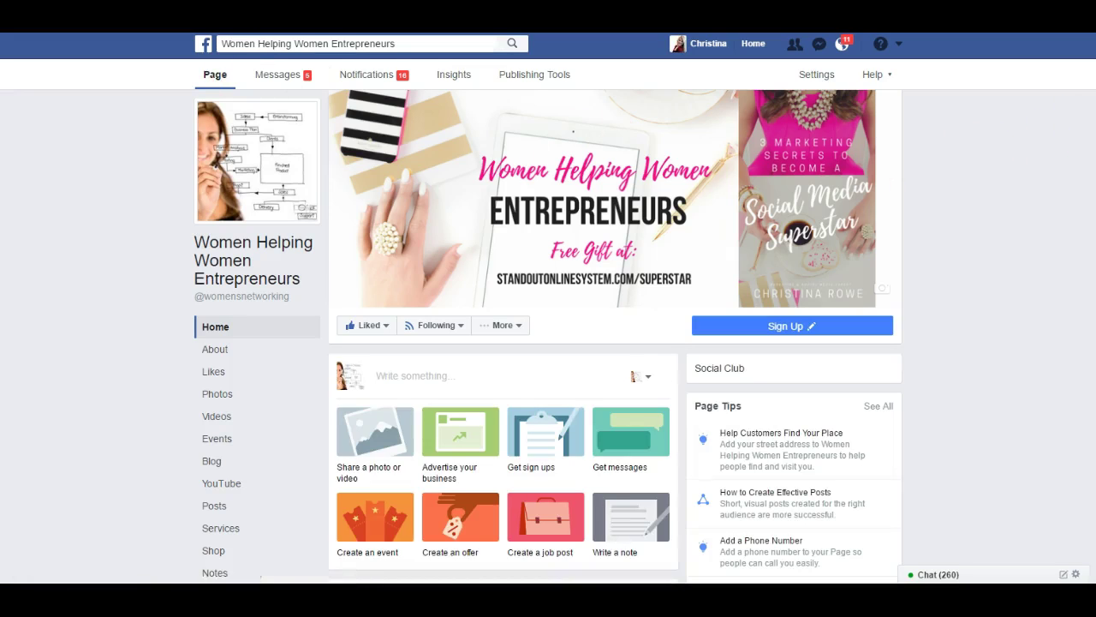
scroll(548, 342, "down", 2)
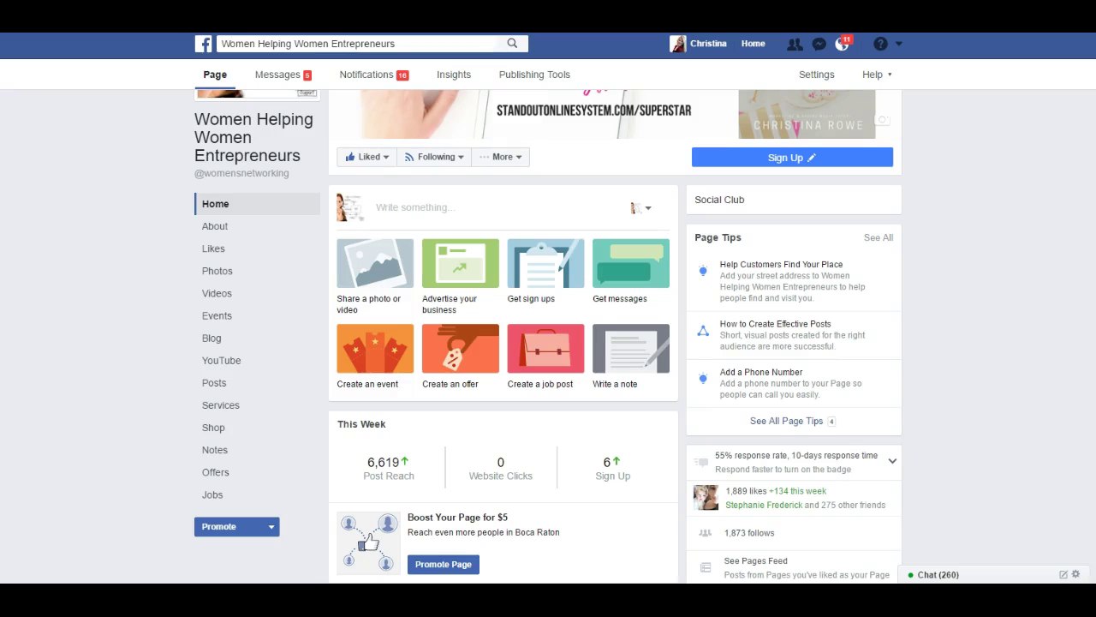
scroll(548, 343, "down", 2)
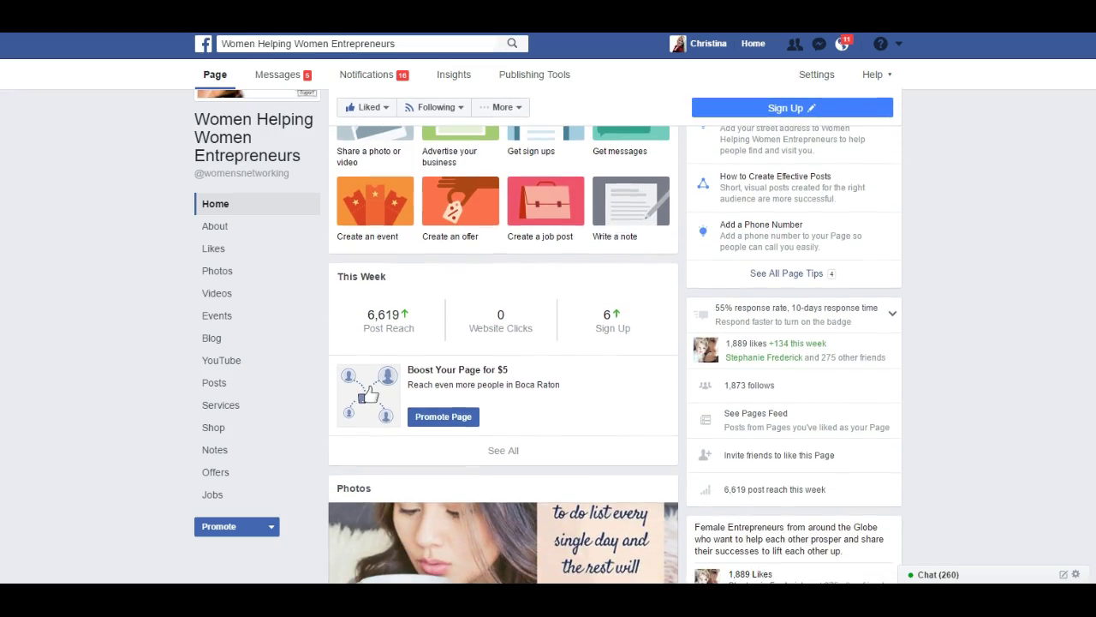
scroll(548, 342, "down", 2)
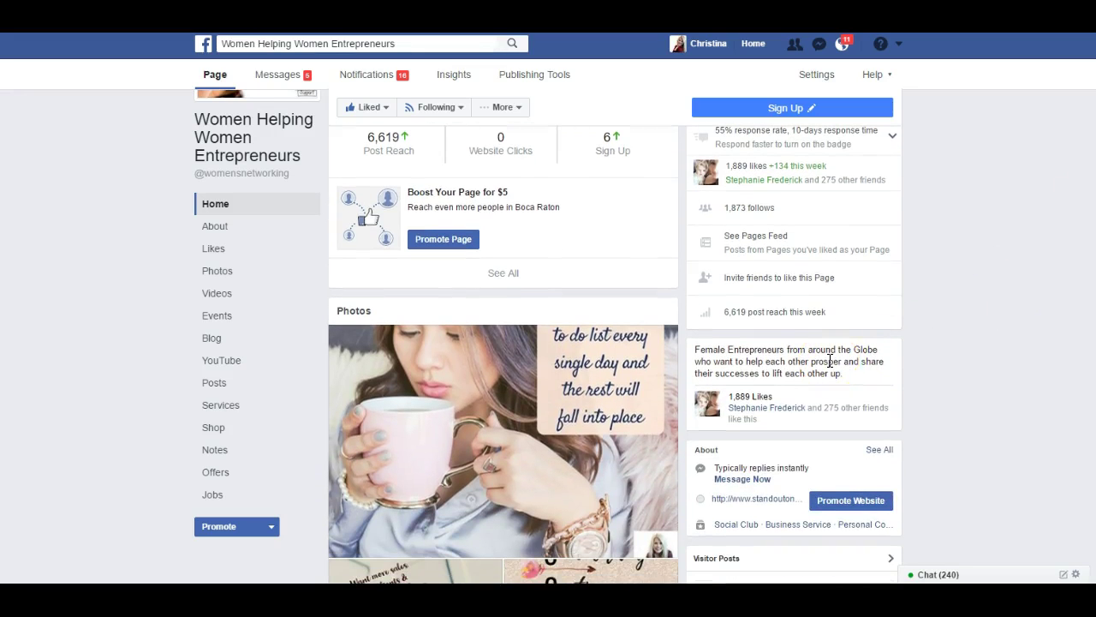
scroll(548, 343, "down", 4)
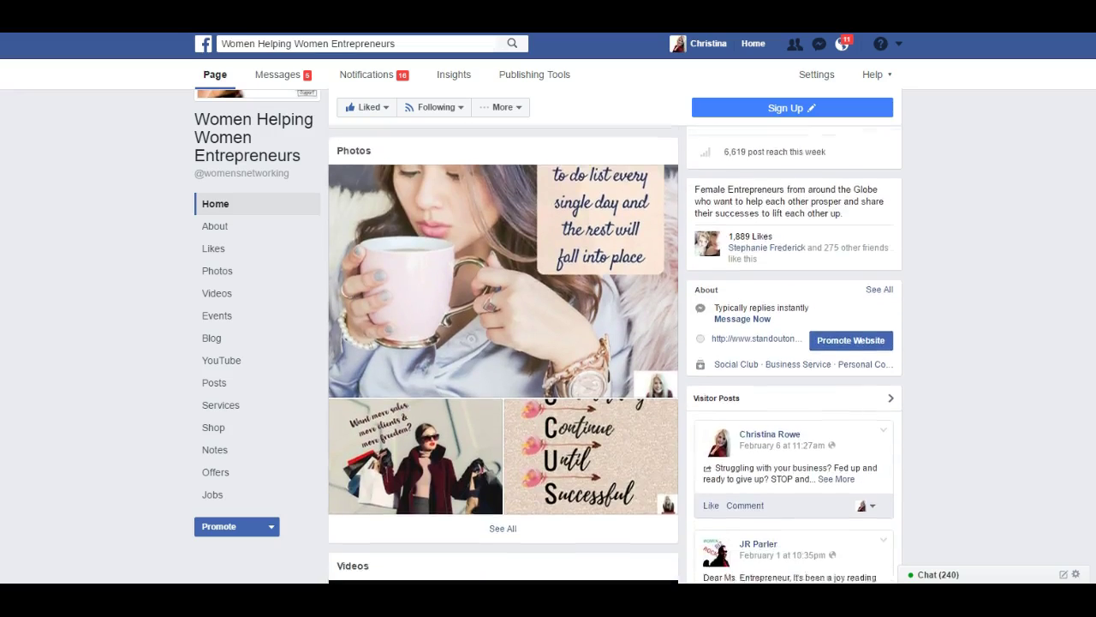
scroll(548, 342, "down", 3)
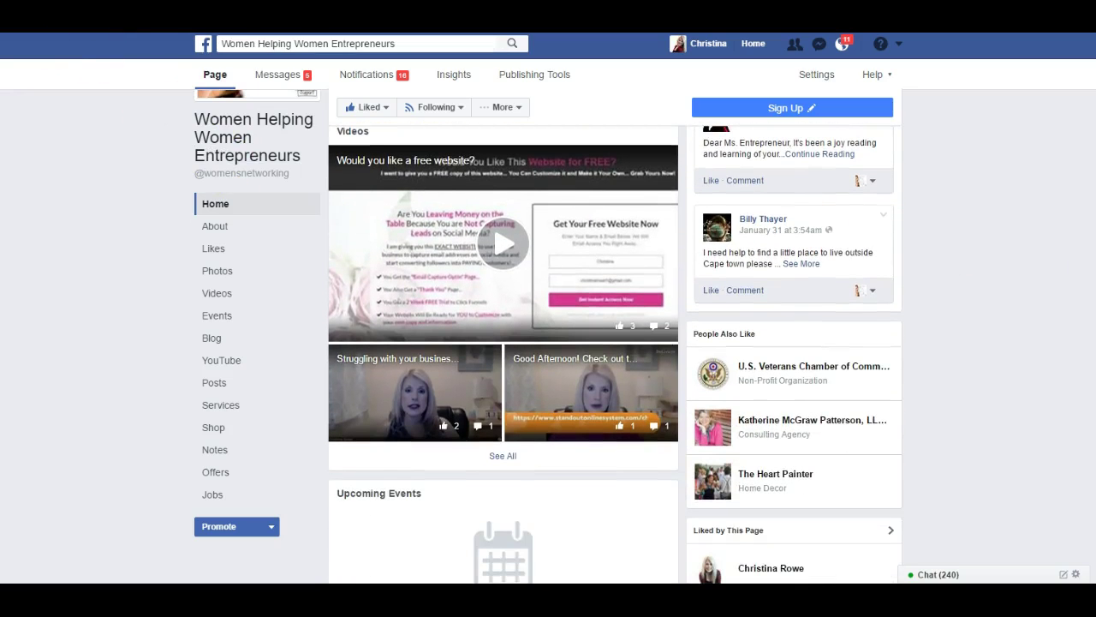
scroll(548, 343, "up", 7)
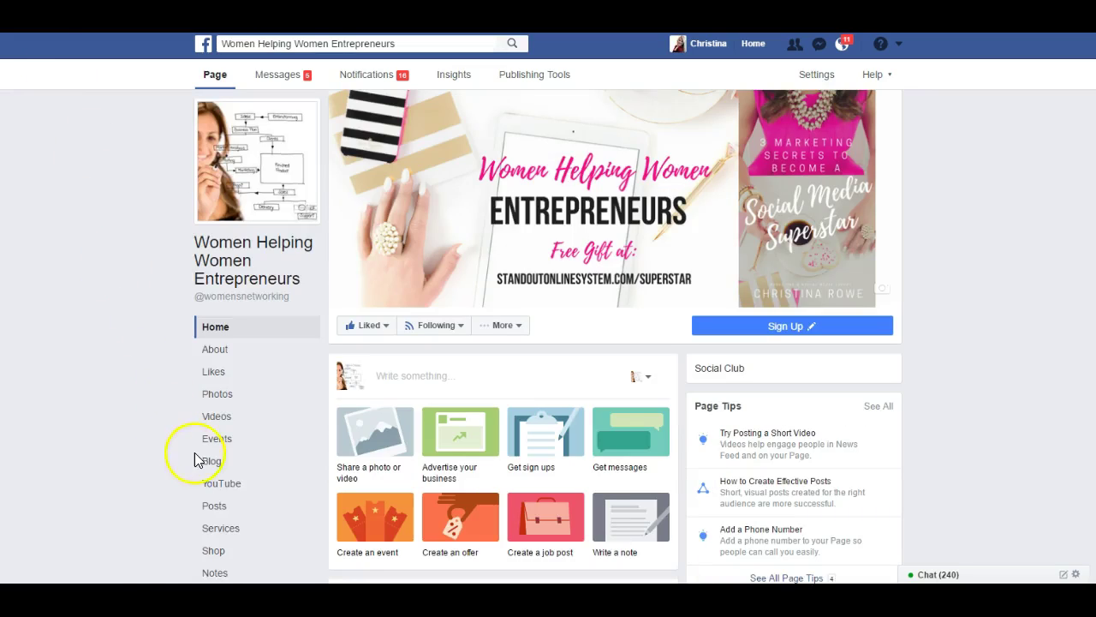
- Open the About section, peek at the Story editor without changes, and review the details
left_click(223, 351)
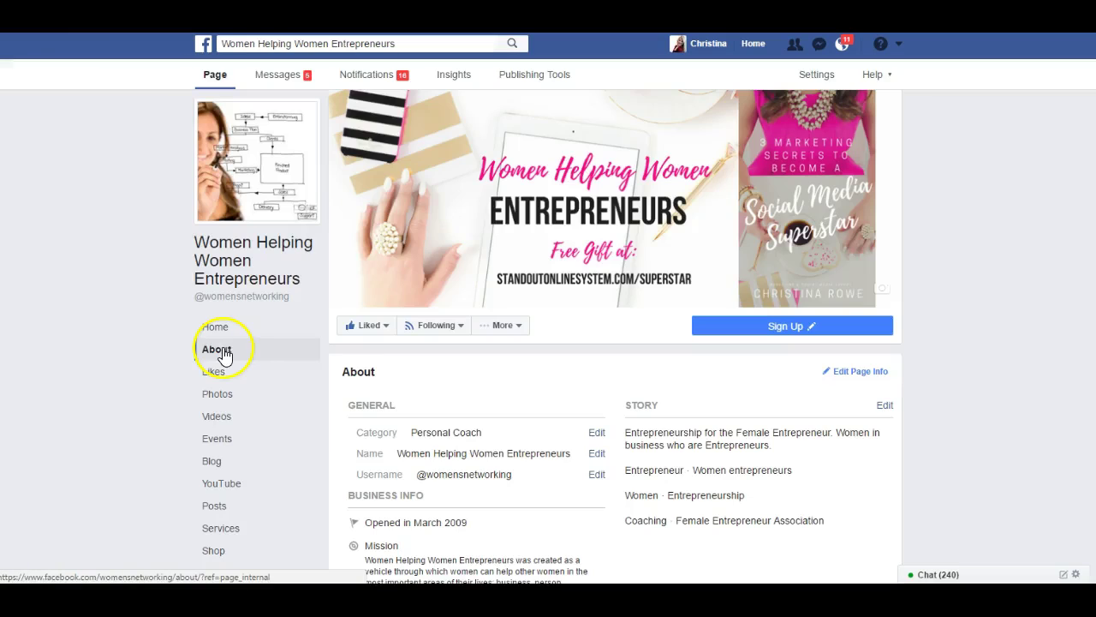
scroll(548, 343, "down", 2)
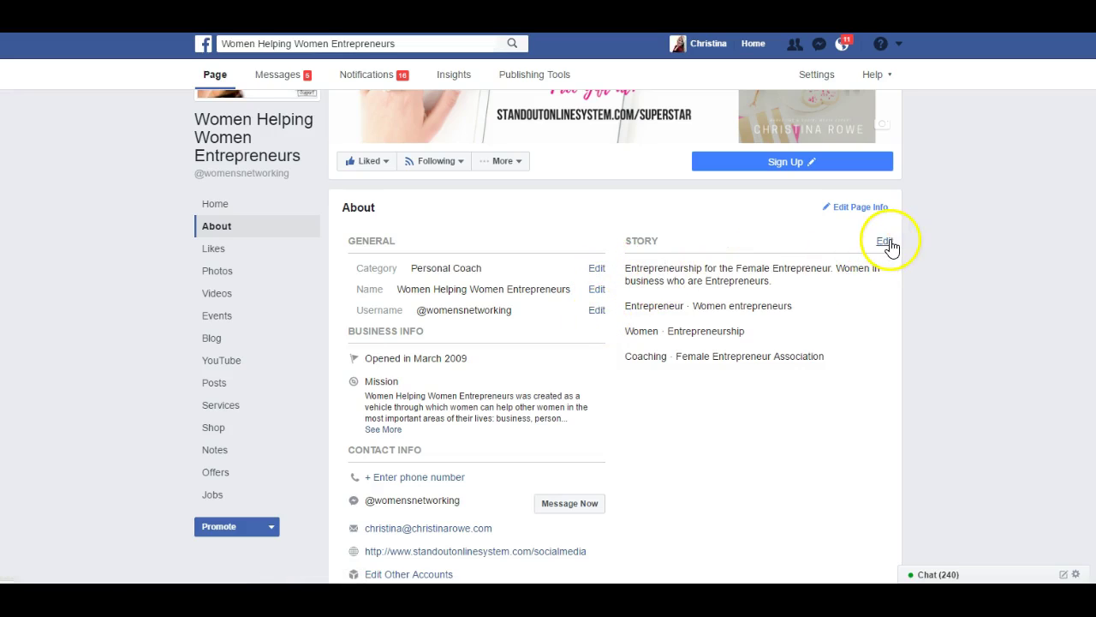
left_click(884, 242)
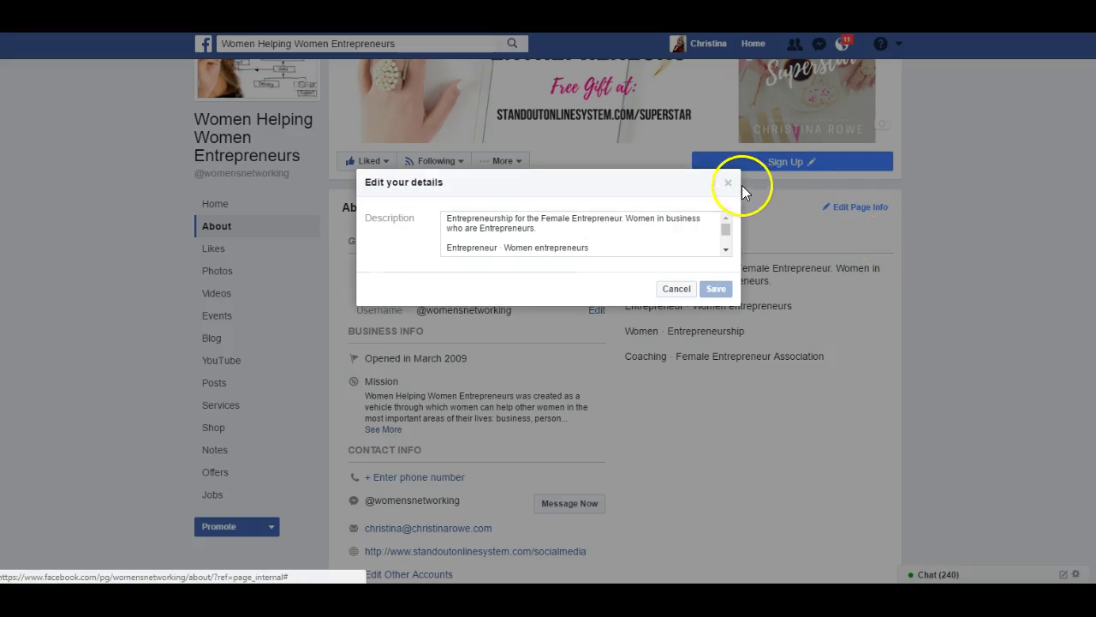
left_click(730, 186)
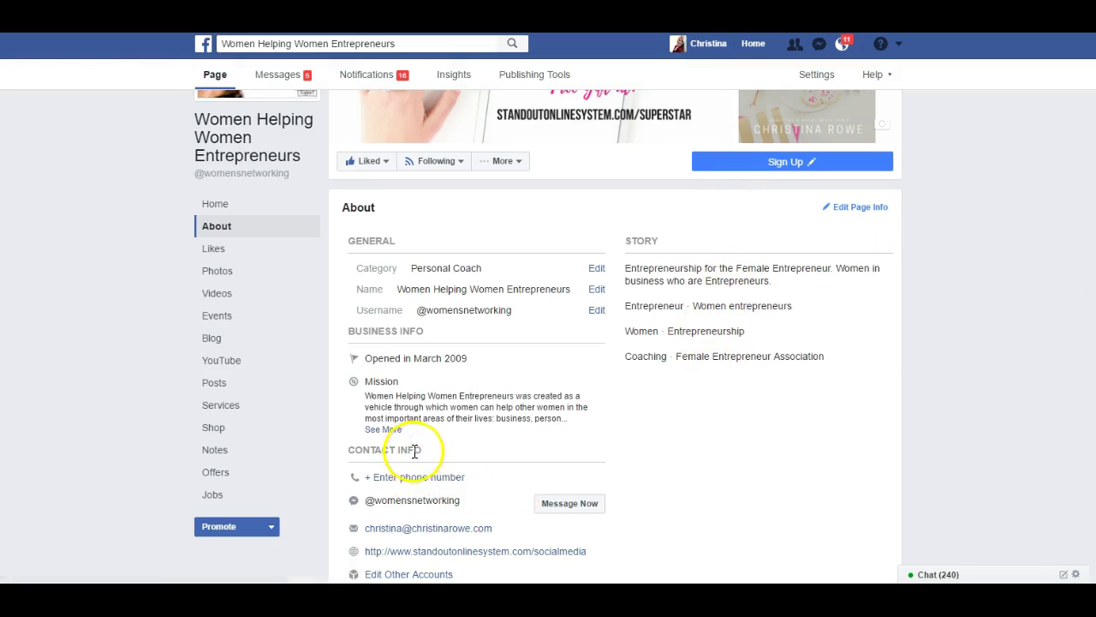
scroll(615, 334, "down", 2)
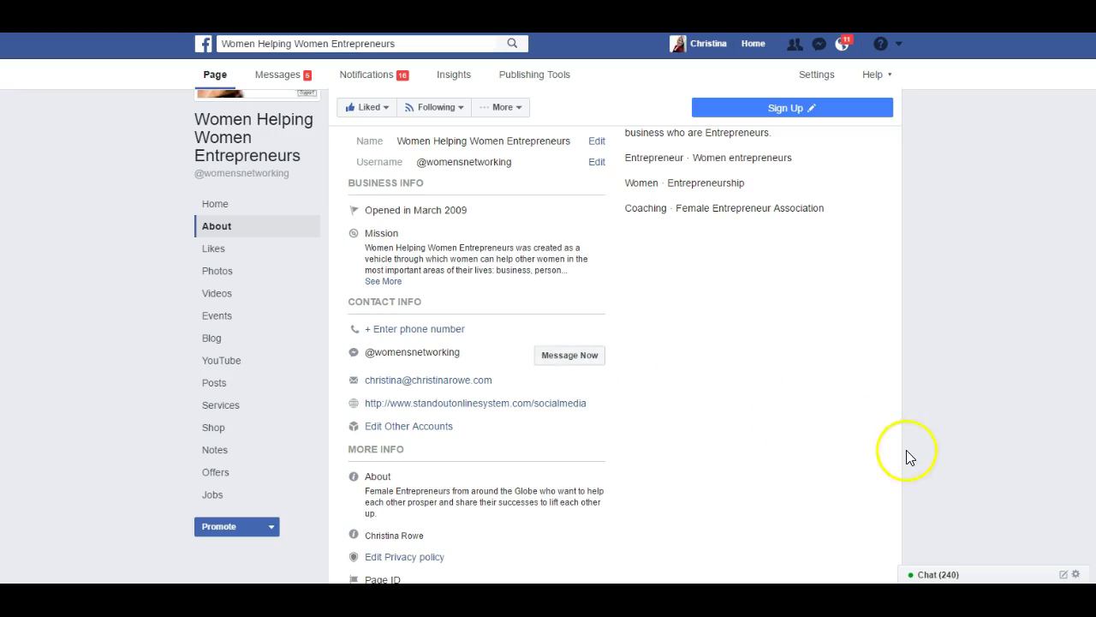
scroll(896, 262, "up", 2)
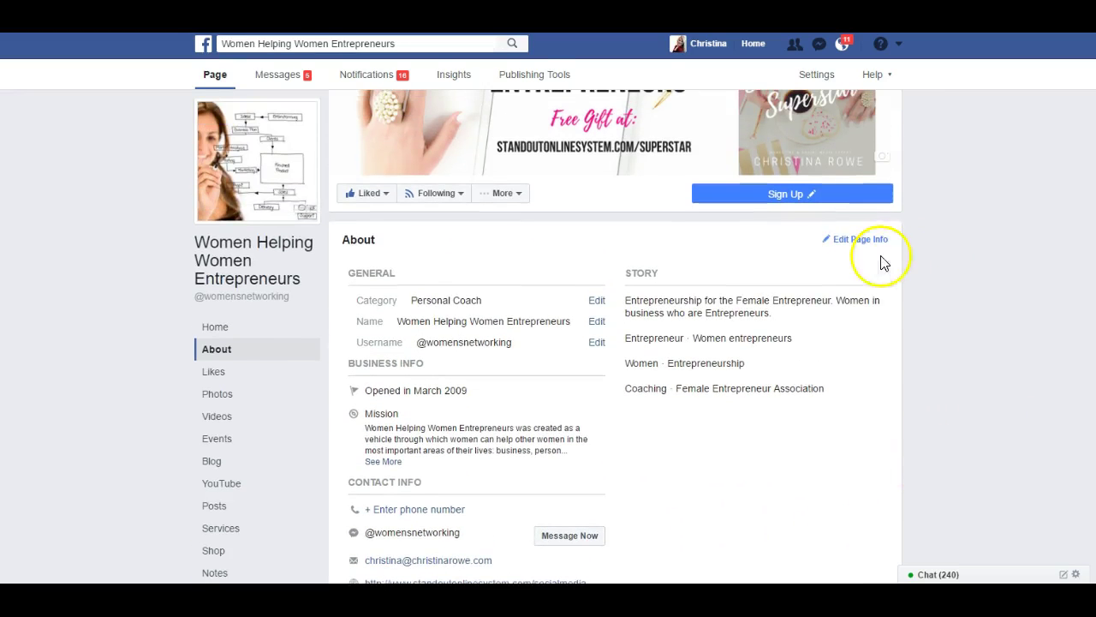
left_click(859, 245)
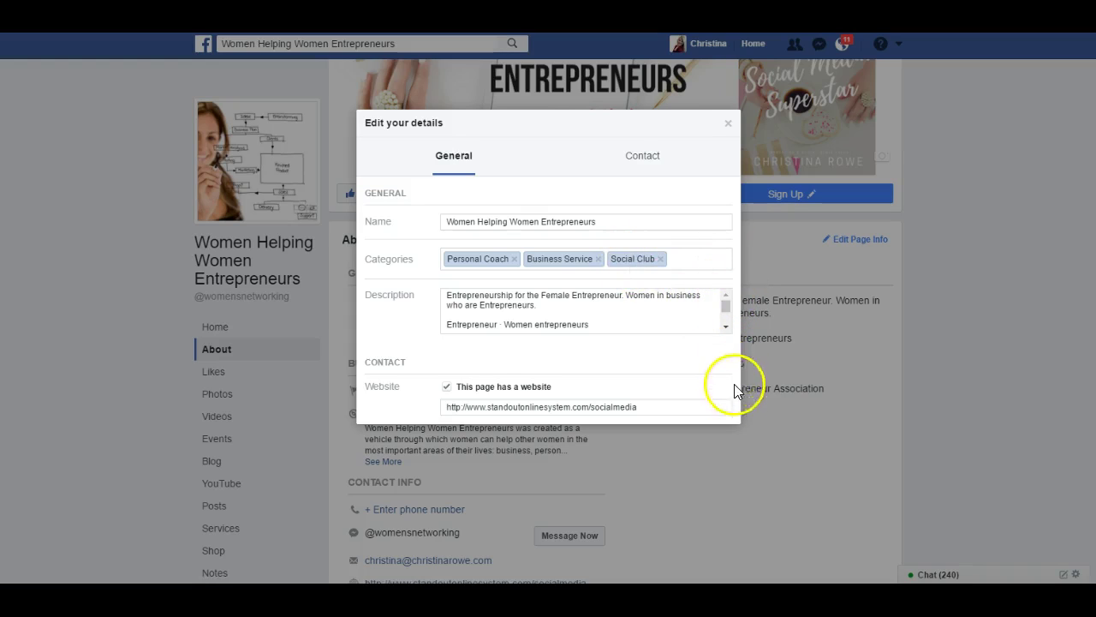
left_click(642, 165)
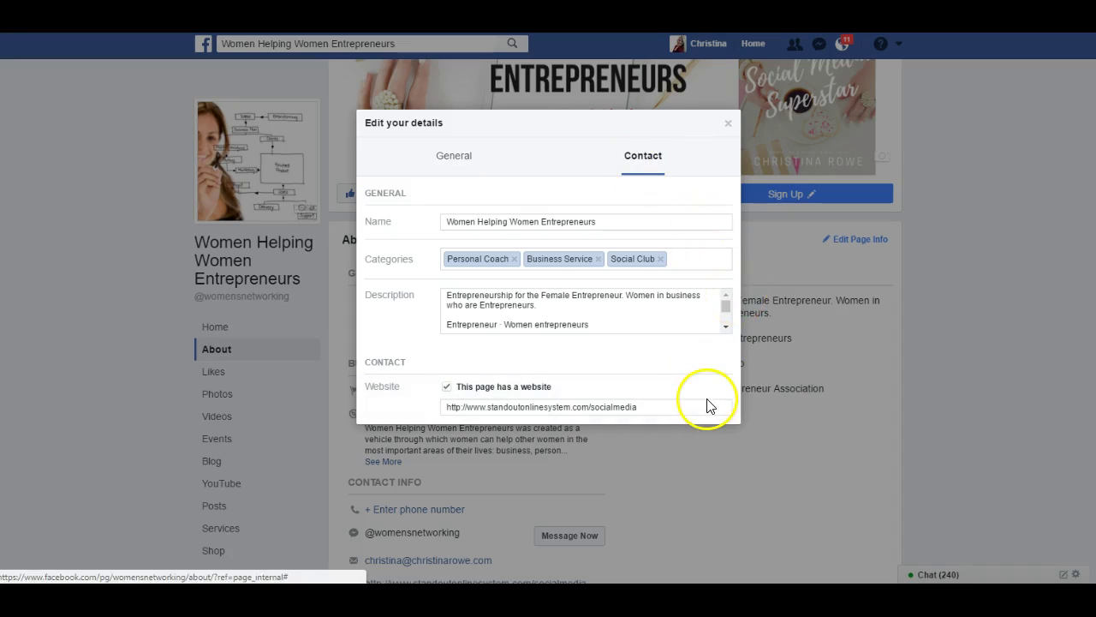
left_click(728, 123)
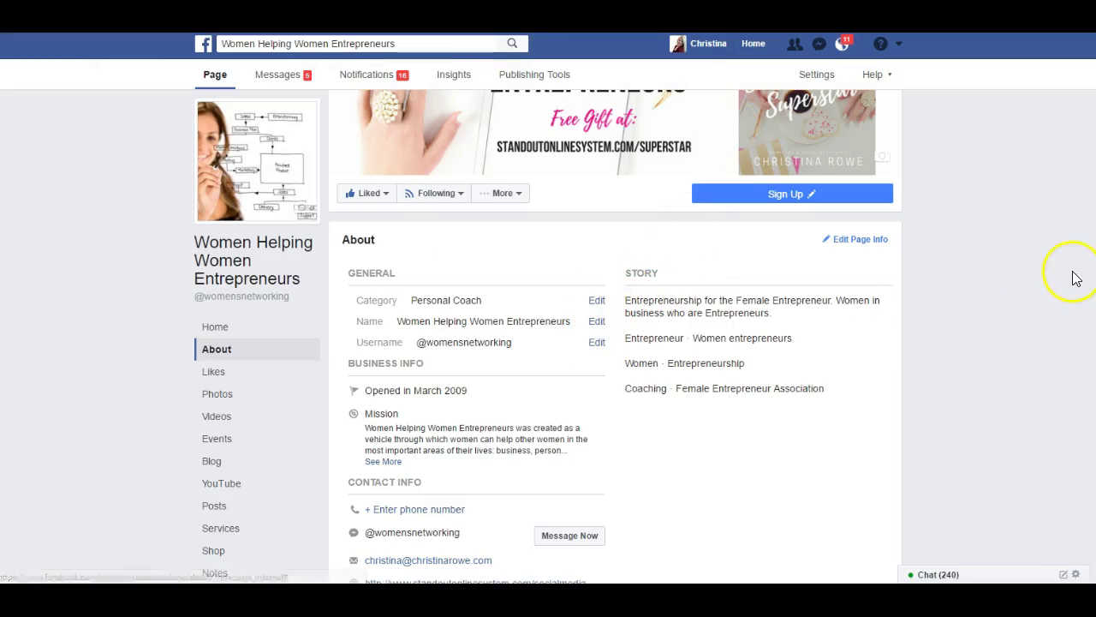
- Expand the full Mission text and open then close its editor without edits
scroll(1070, 279, "down", 3)
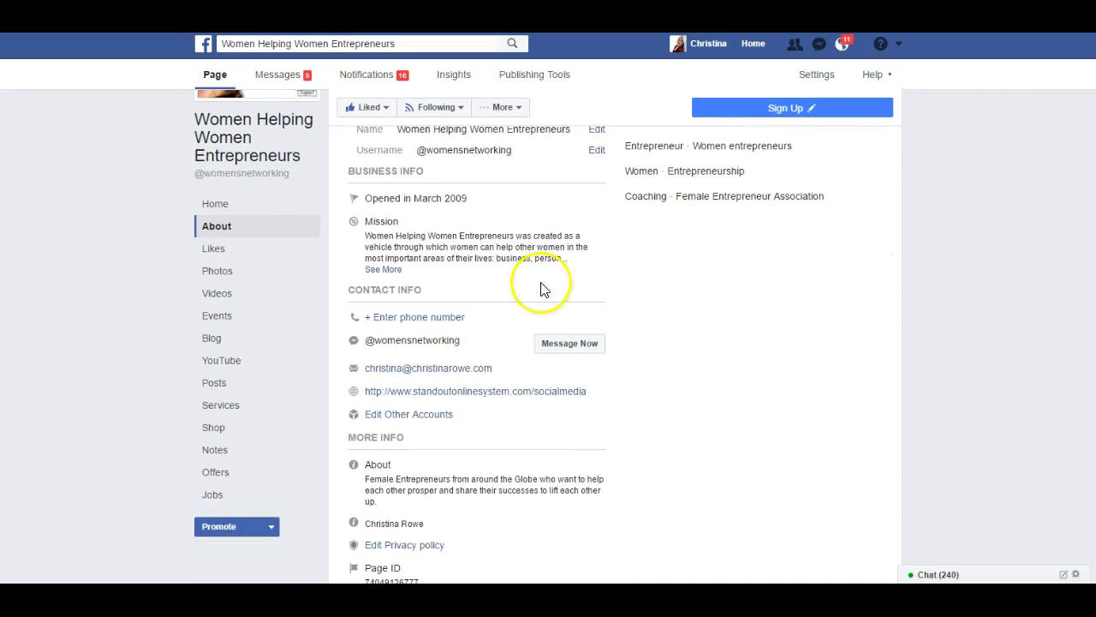
left_click(383, 269)
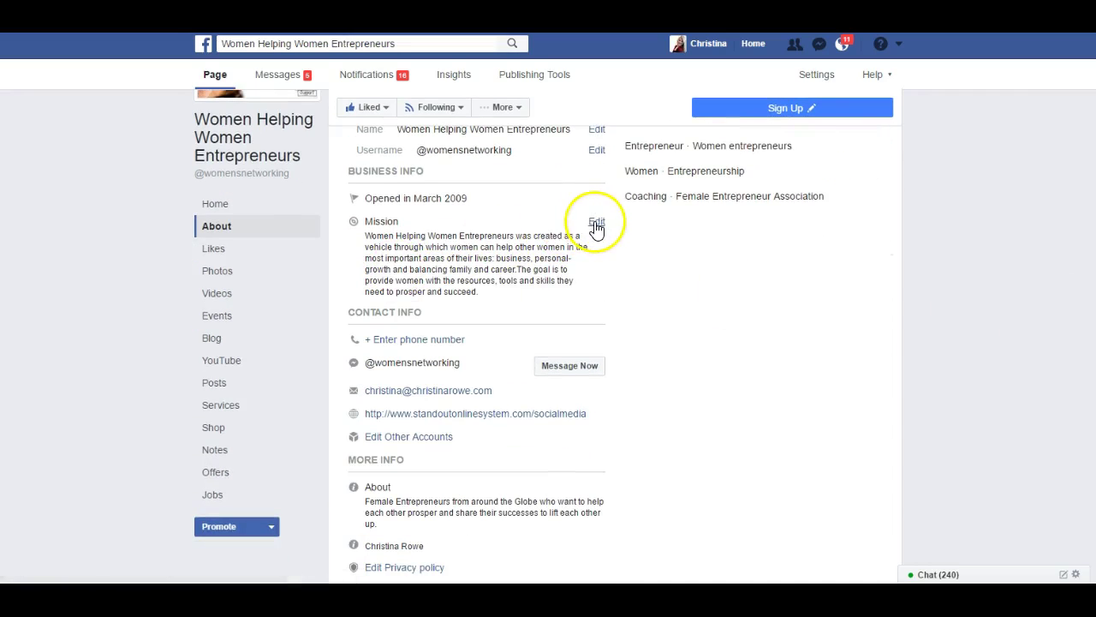
left_click(595, 224)
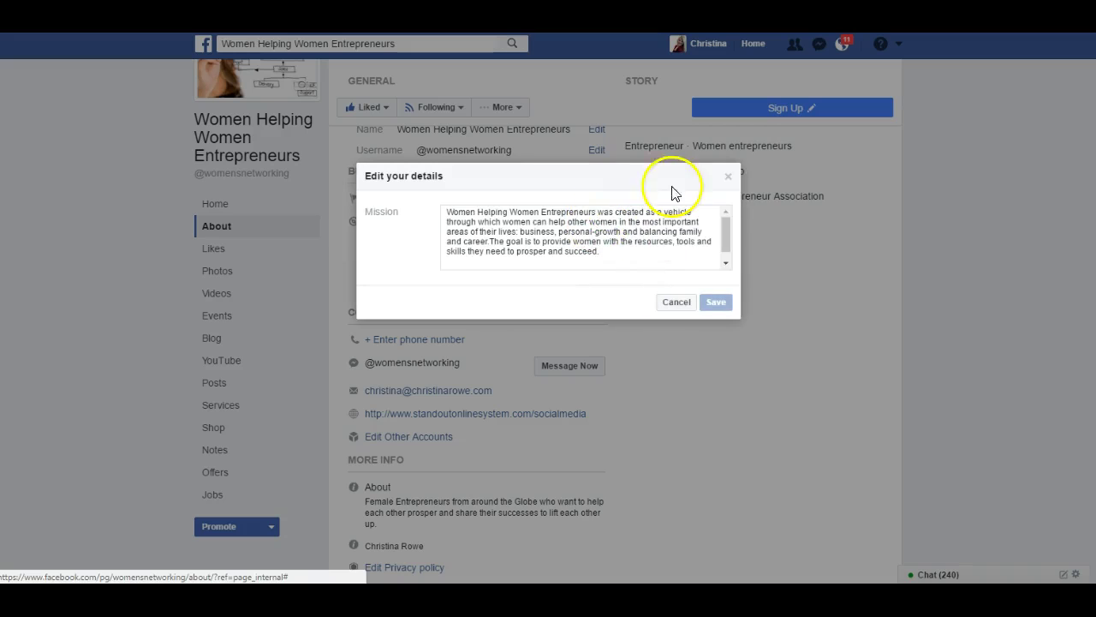
left_click(728, 176)
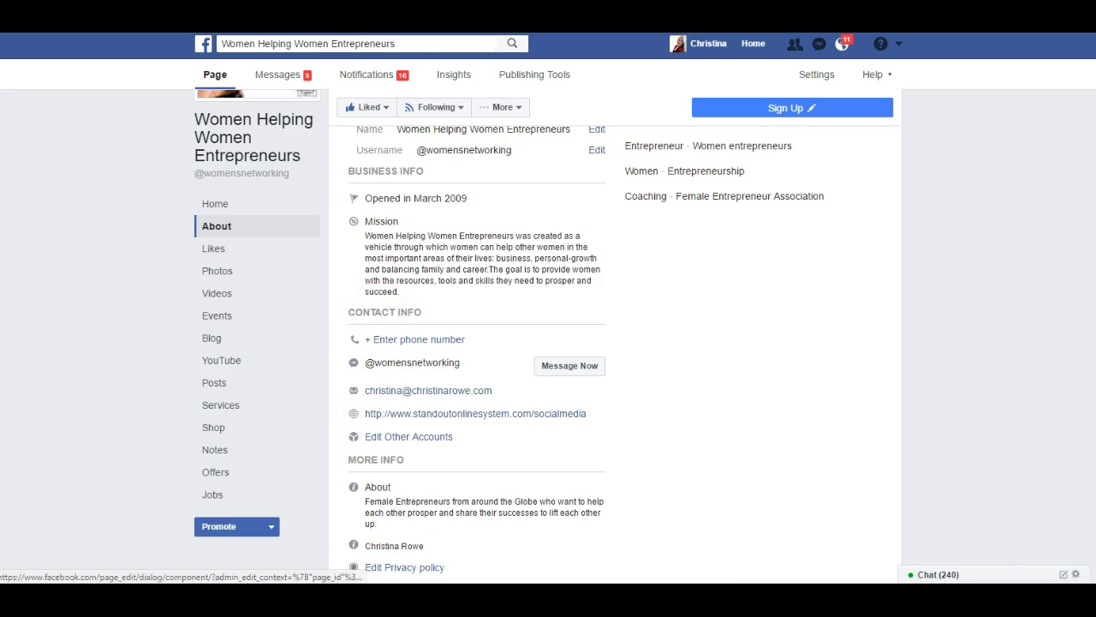
scroll(360, 565, "down", 1)
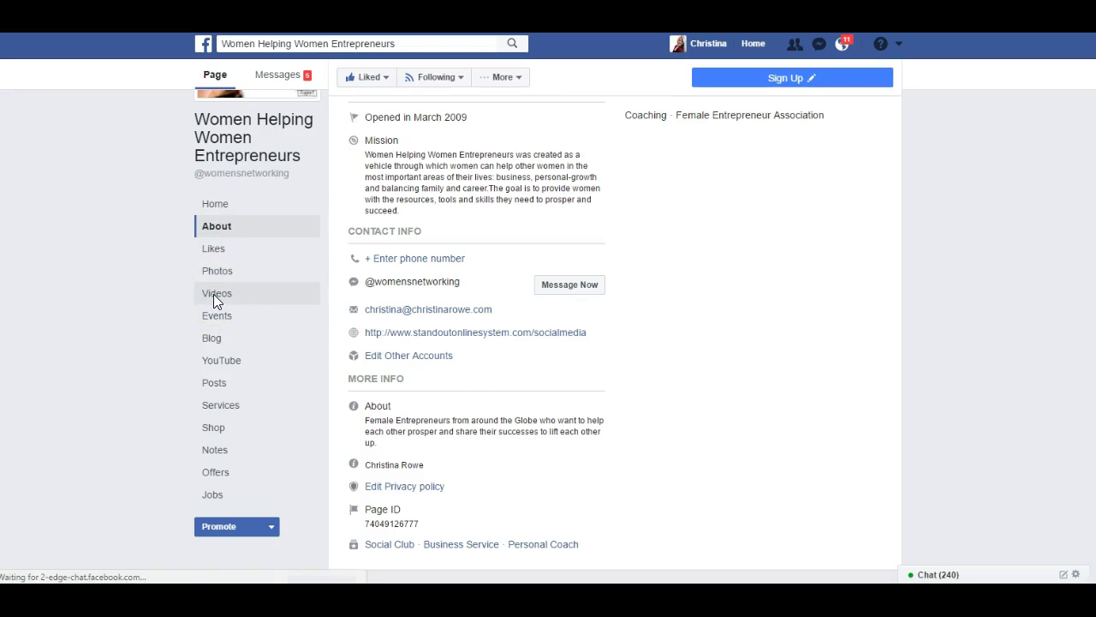
- Visit the Videos section, checking the featured video options, then the Photos section
left_click(216, 296)
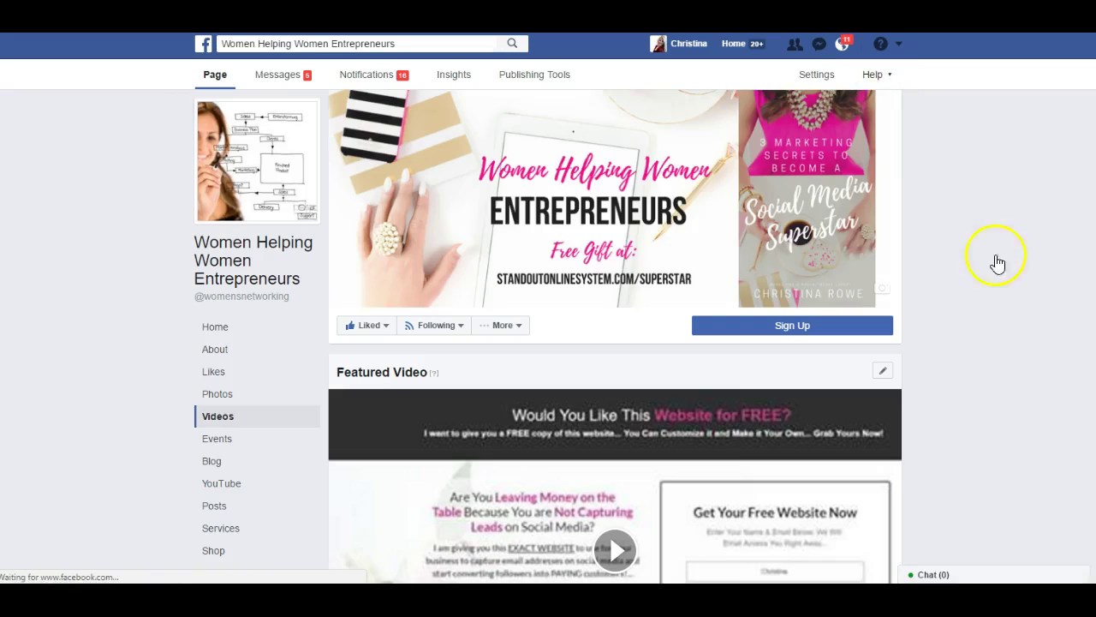
left_click(882, 374)
left_click(883, 375)
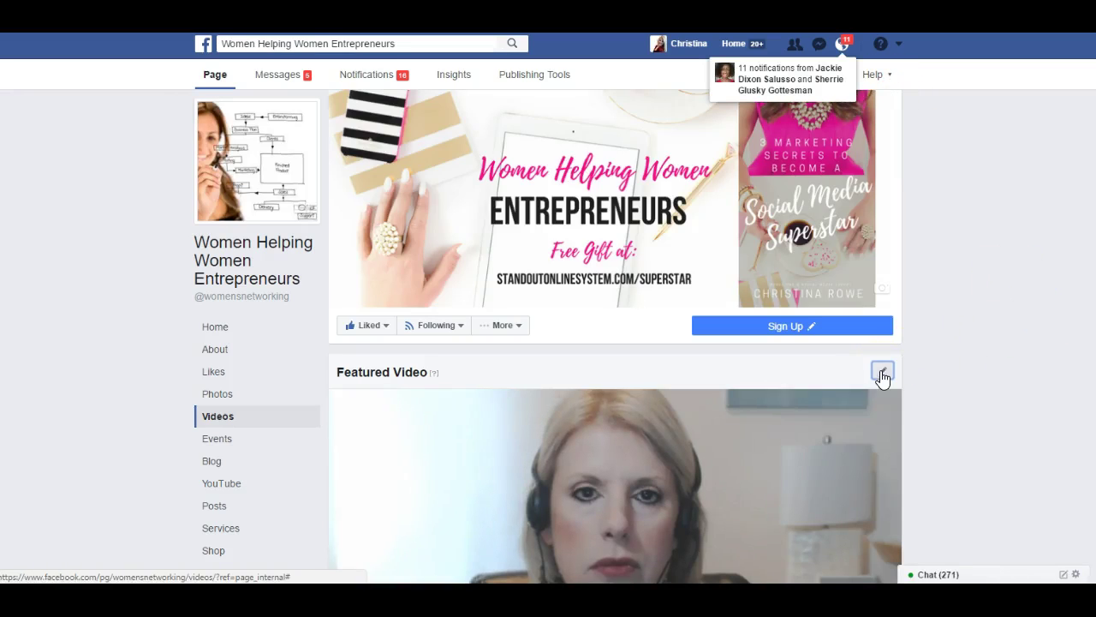
left_click(216, 395)
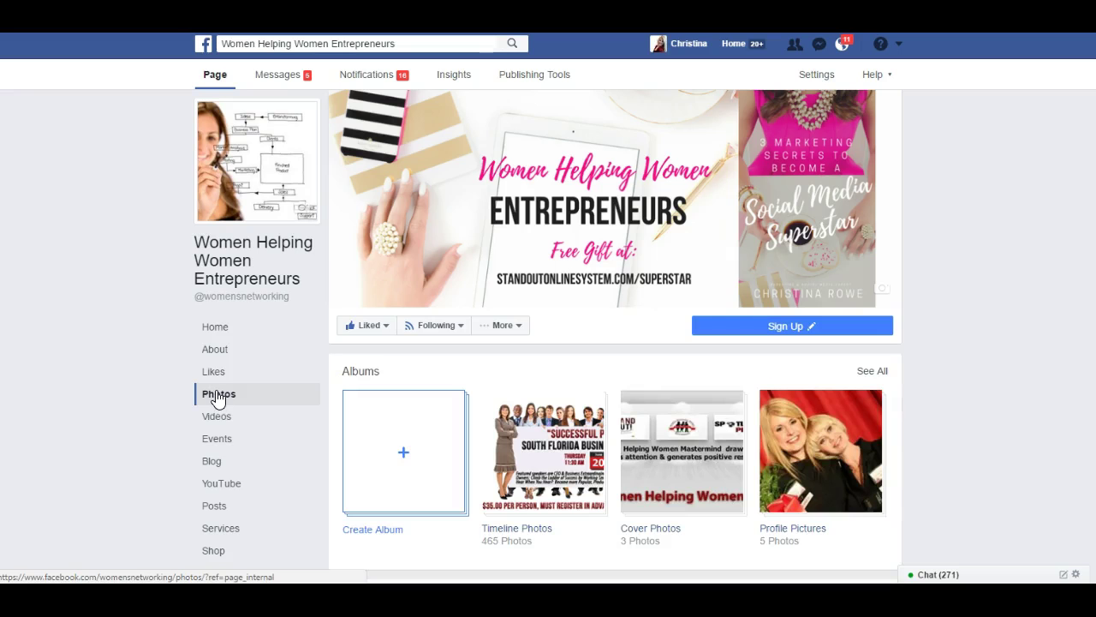
- Open the Shop section and cancel the shop setup agreement
left_click(213, 553)
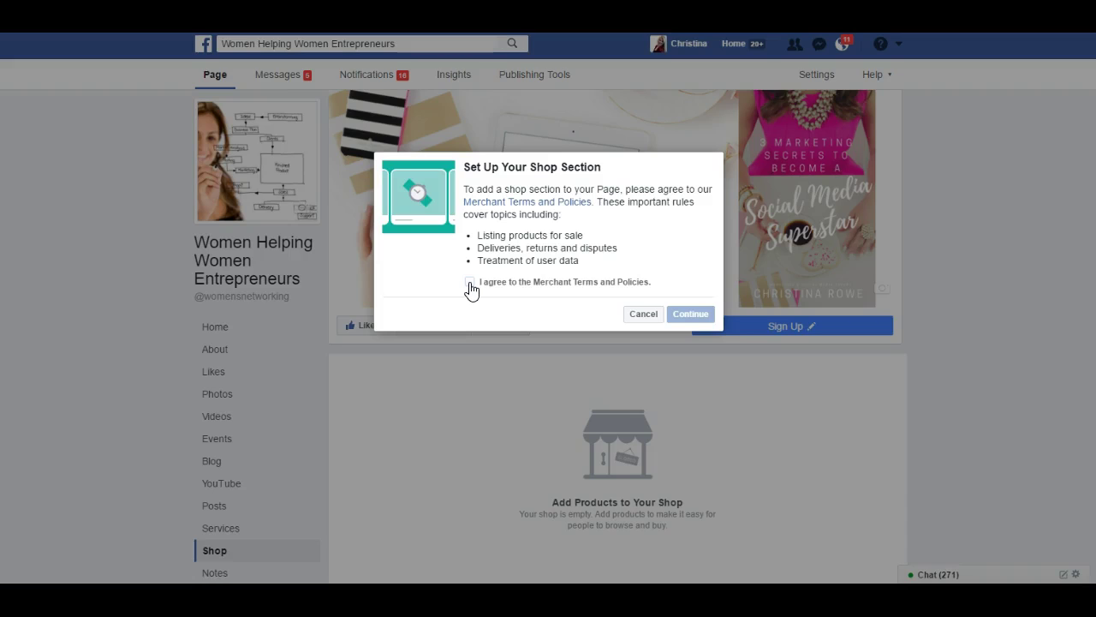
left_click_drag(542, 235, 547, 234)
left_click(644, 314)
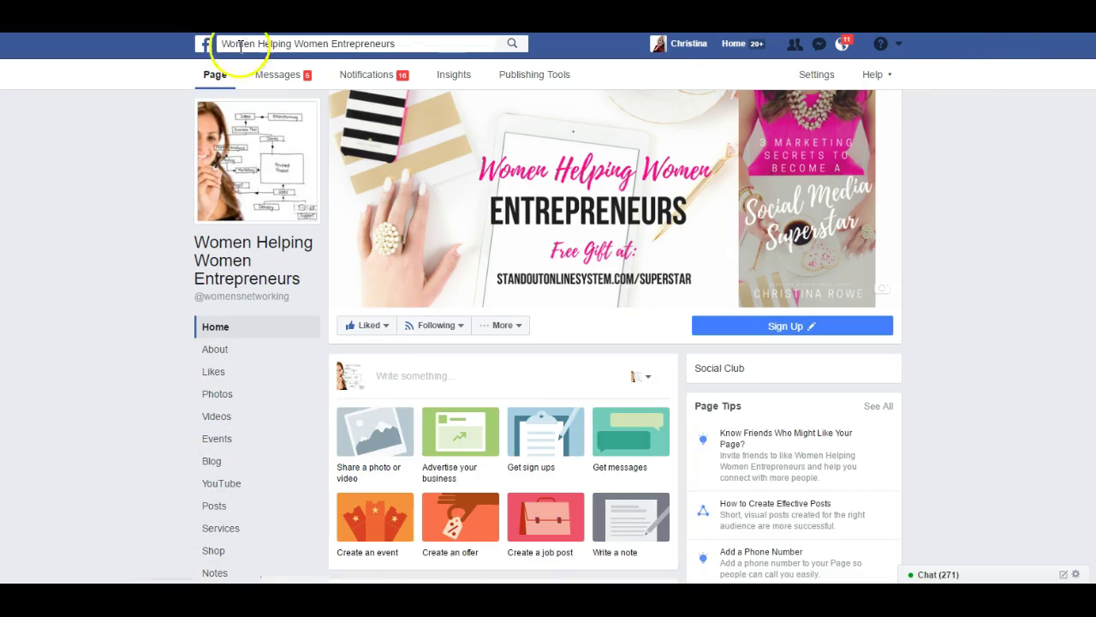
- Go back to Home, dismiss the photo-like notification, view About, then open Settings
left_click(217, 78)
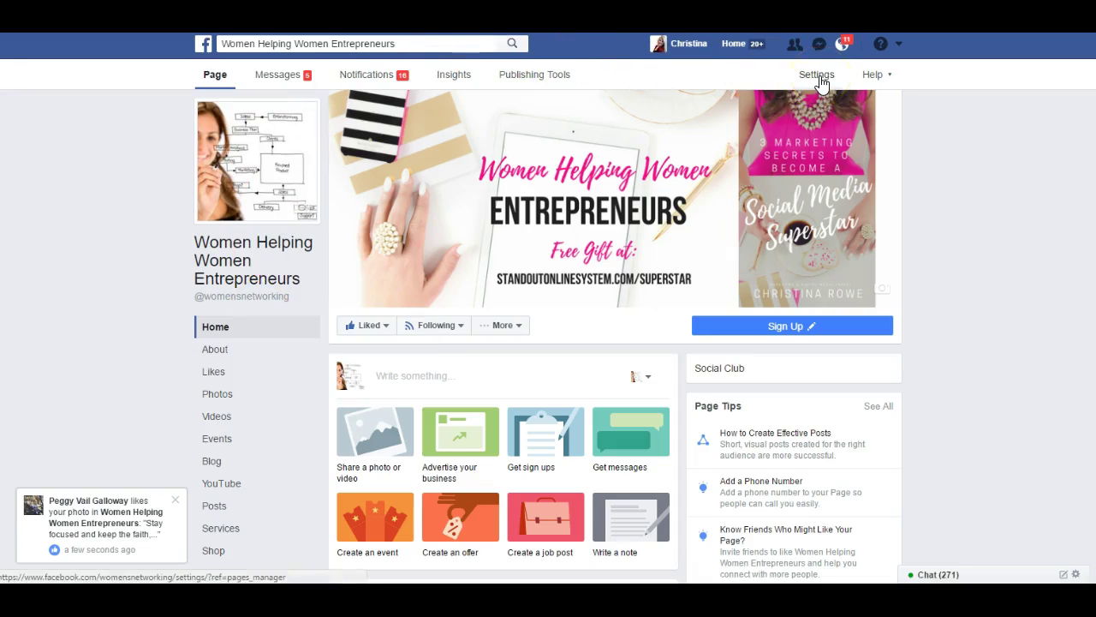
left_click(174, 501)
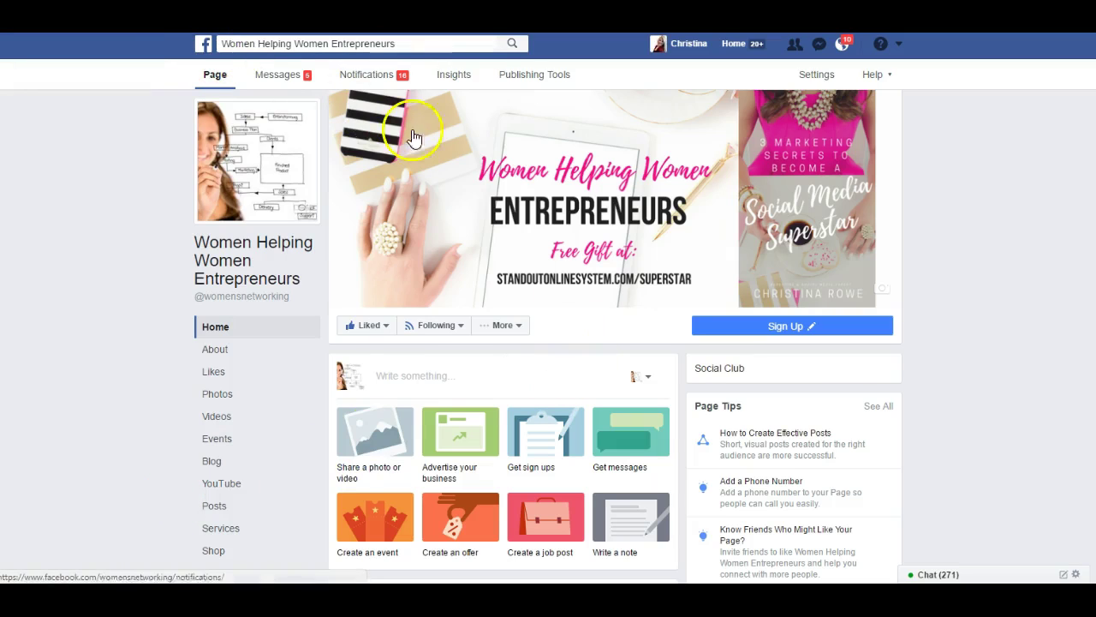
left_click(216, 350)
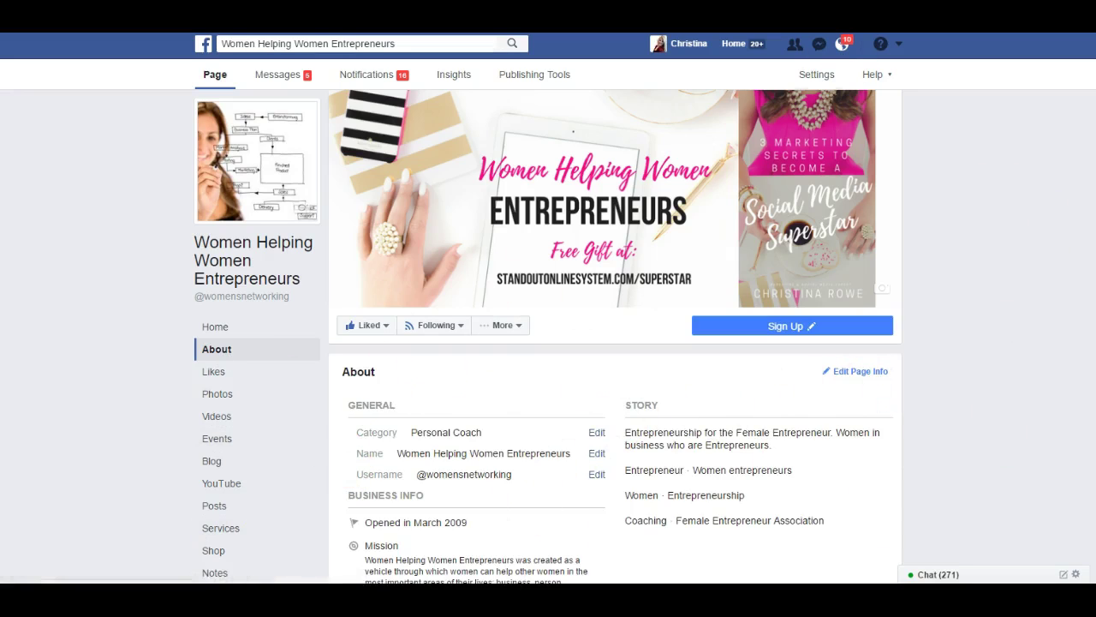
left_click(818, 74)
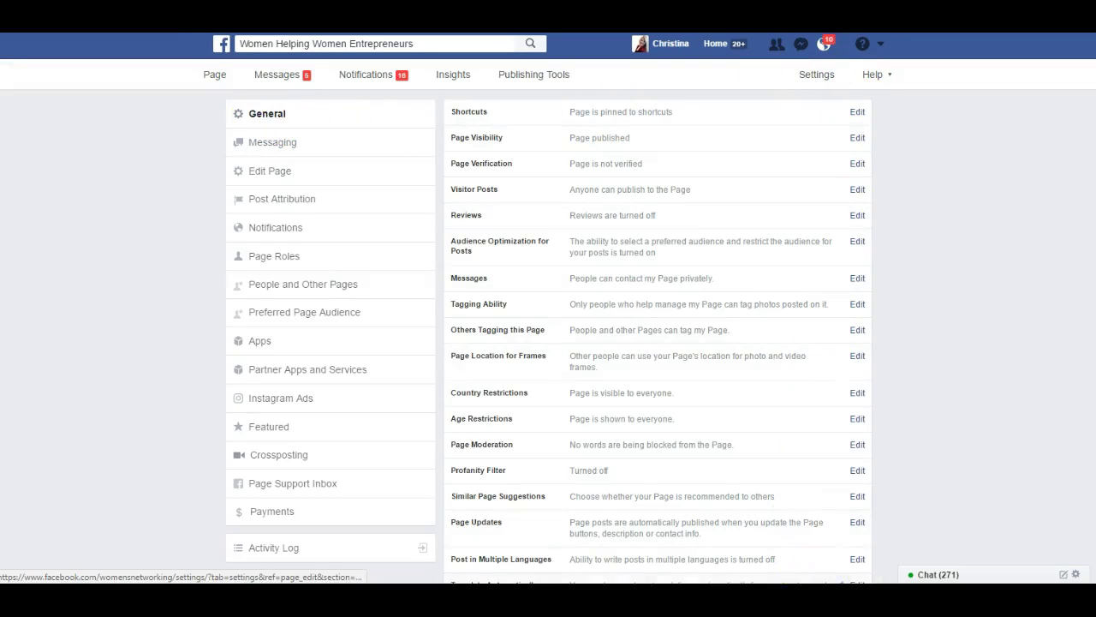
- Switch to the Edit Page section showing the tabs and template settings
left_click(275, 182)
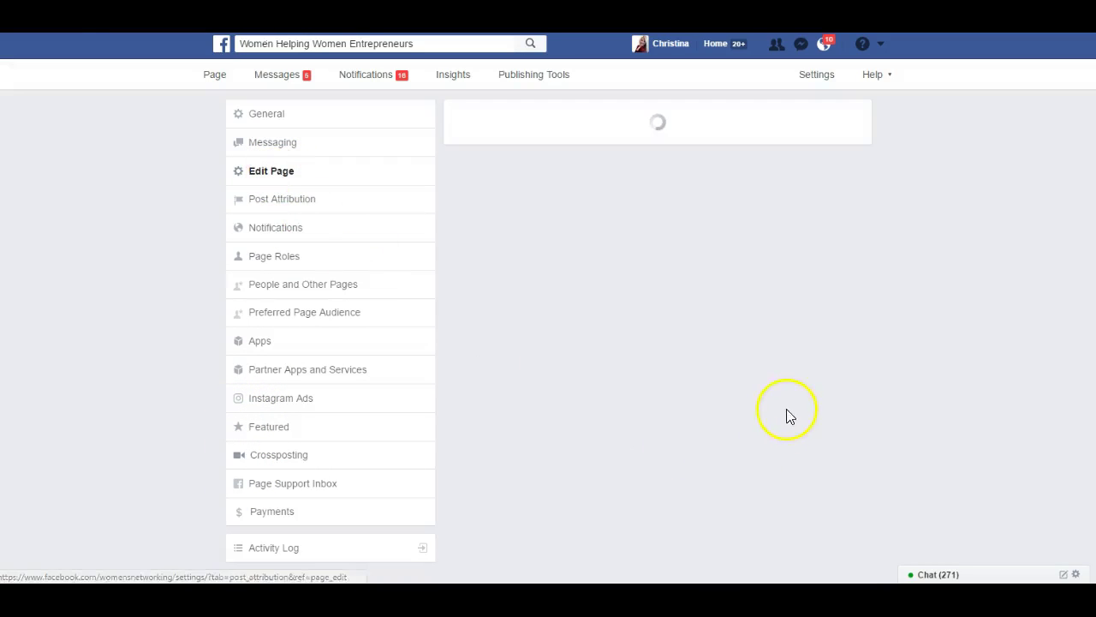